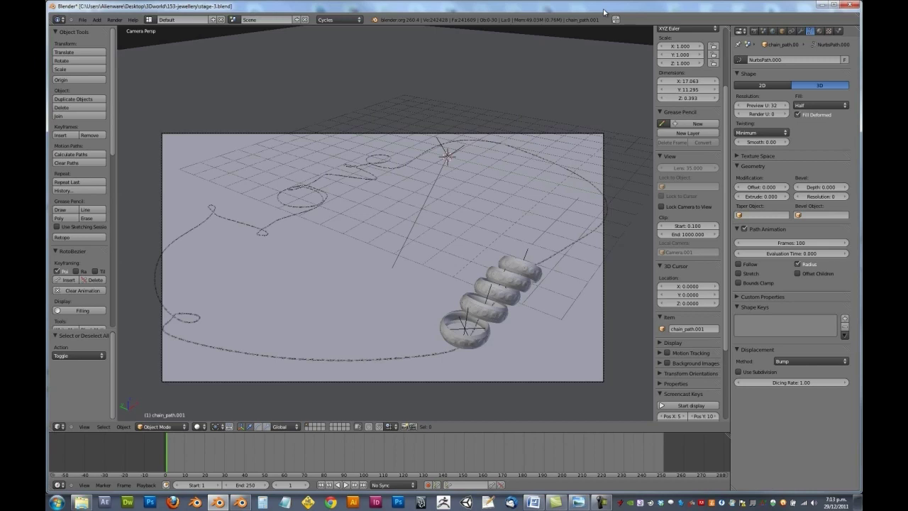
Step: Select the diamonds on the rearmost ring and create a new material for them named diamond
{"action": "right_click", "coordinate": [516, 267]}
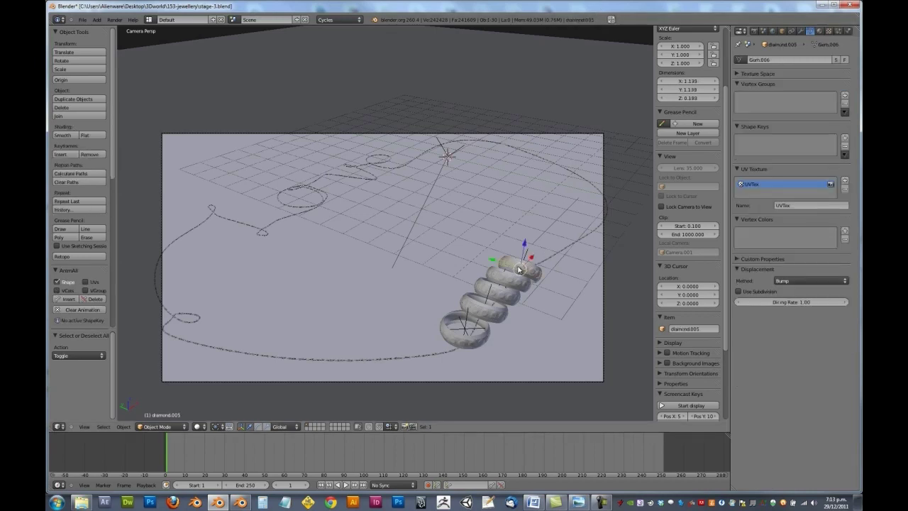
{"action": "left_click", "coordinate": [820, 31]}
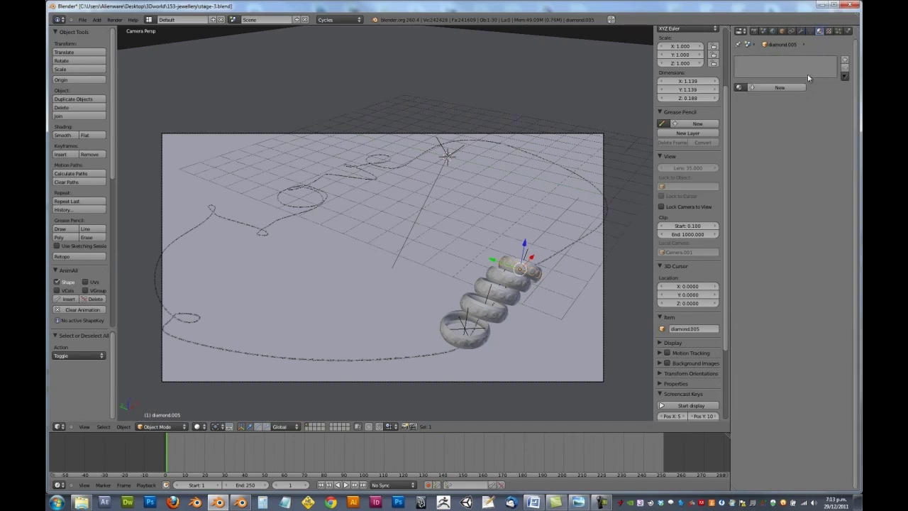
{"action": "left_click", "coordinate": [760, 88]}
{"action": "double_click", "coordinate": [751, 87]}
{"action": "type", "text": "diamond"}
{"action": "key", "text": "Return"}
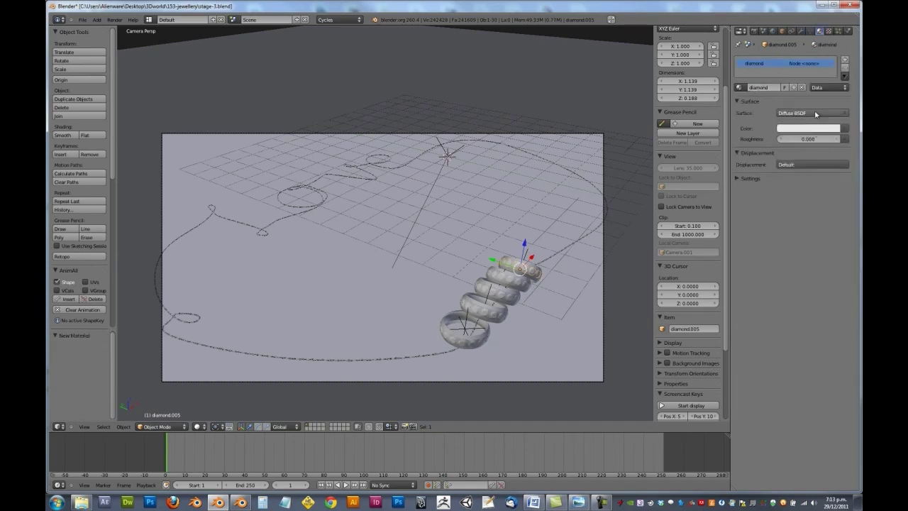
Step: Set the diamond material's surface to Glass BSDF with a pure white color and an IOR of 2.417
{"action": "left_click", "coordinate": [815, 112]}
{"action": "left_click", "coordinate": [771, 159]}
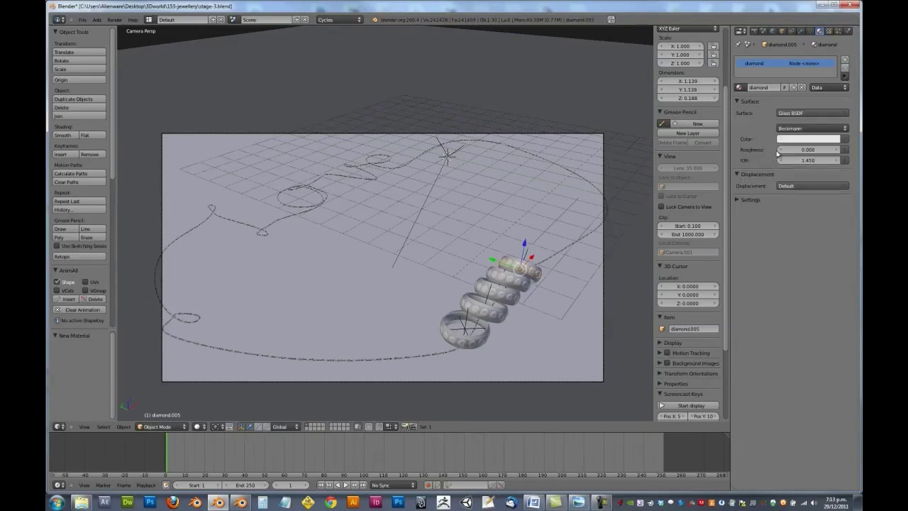
{"action": "left_click", "coordinate": [809, 139]}
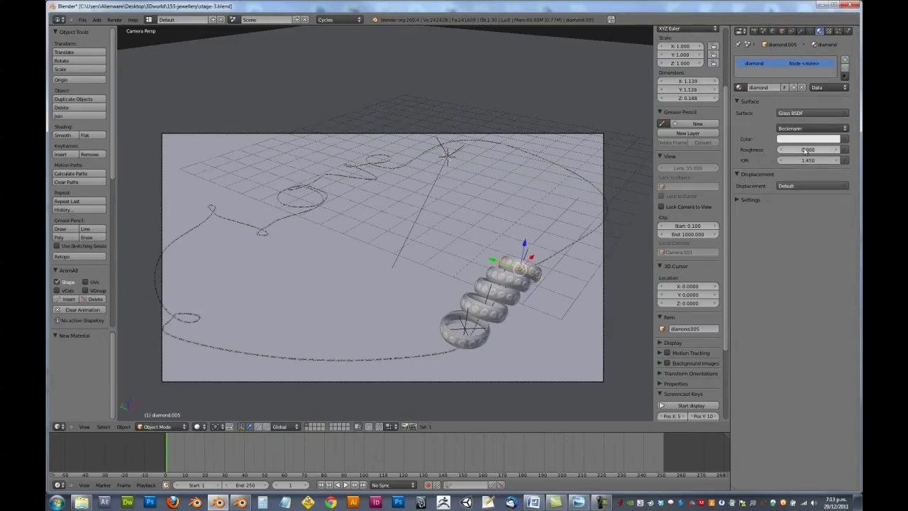
{"action": "left_click", "coordinate": [815, 139]}
{"action": "left_click", "coordinate": [834, 147]}
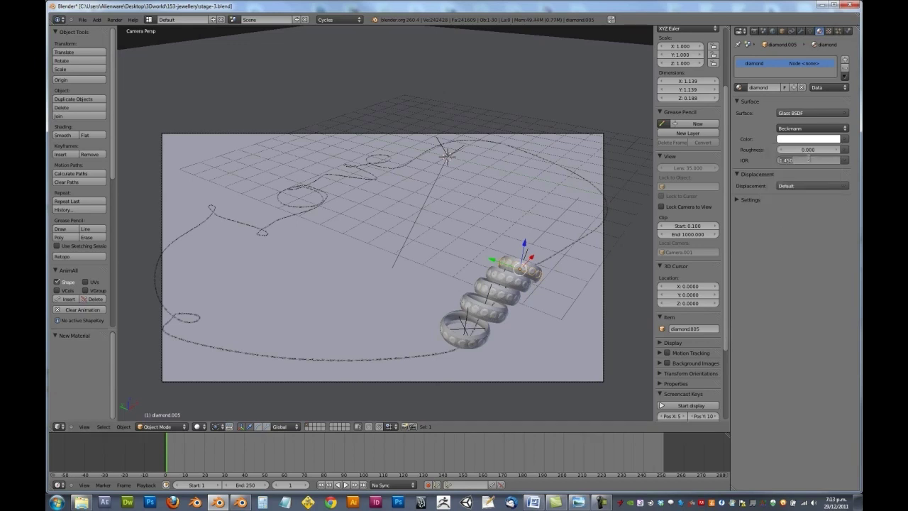
{"action": "type", "text": "2.417"}
{"action": "key", "text": "Return"}
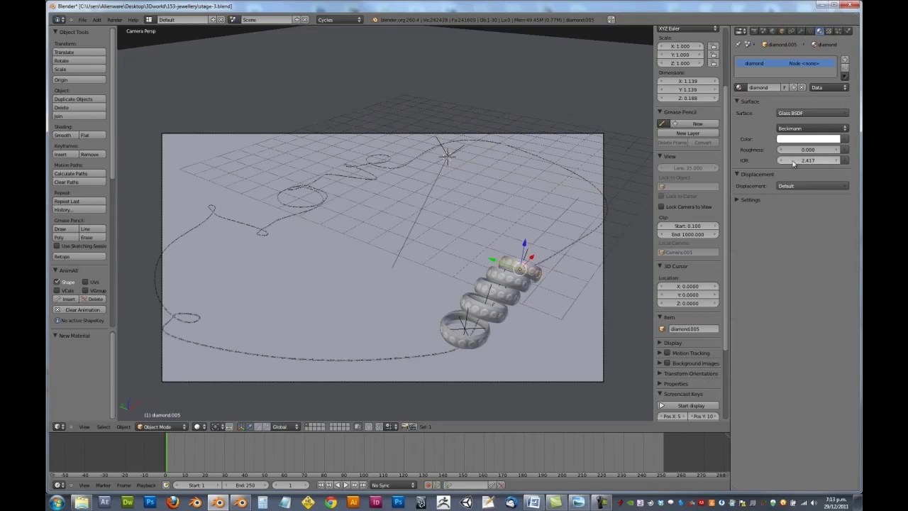
Step: Add a second material slot to the diamonds with a new material named blue
{"action": "scroll", "coordinate": [582, 306], "scroll_direction": "up", "scroll_amount": 3}
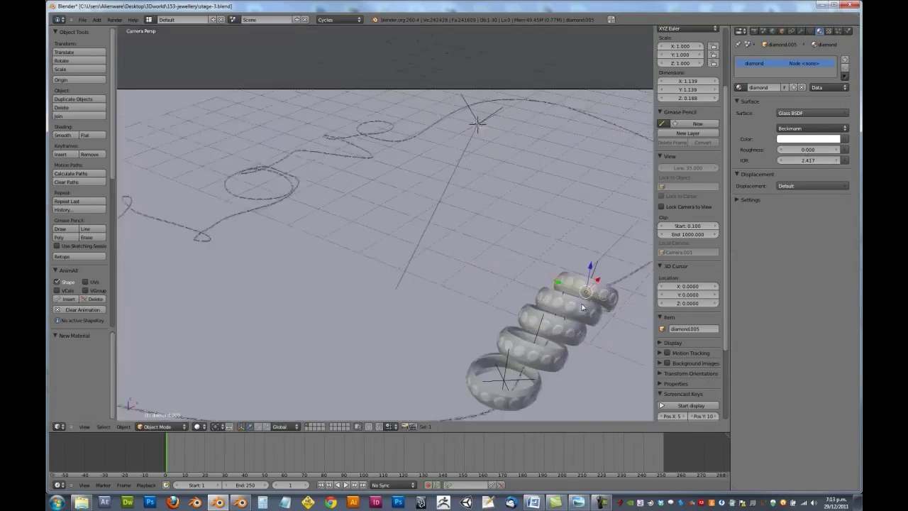
{"action": "scroll", "coordinate": [582, 307], "scroll_direction": "up", "scroll_amount": 4}
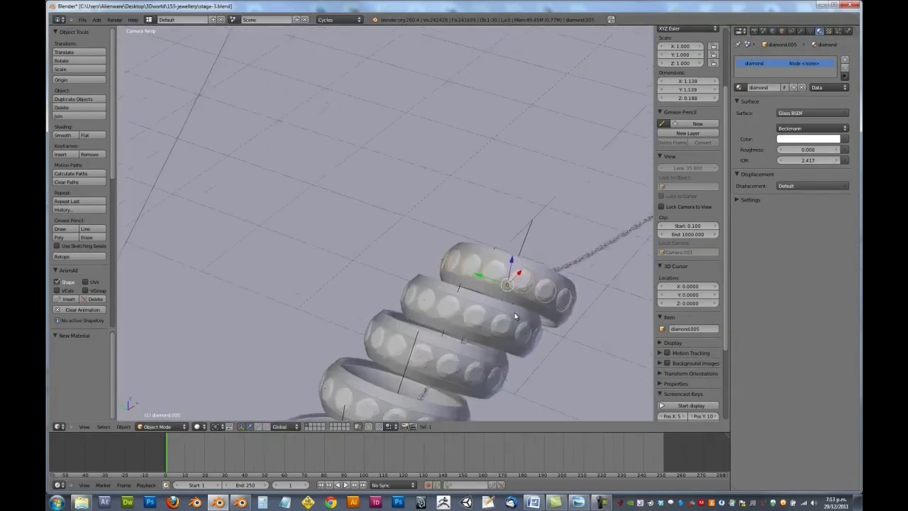
{"action": "scroll", "coordinate": [569, 298], "scroll_direction": "down", "scroll_amount": 2}
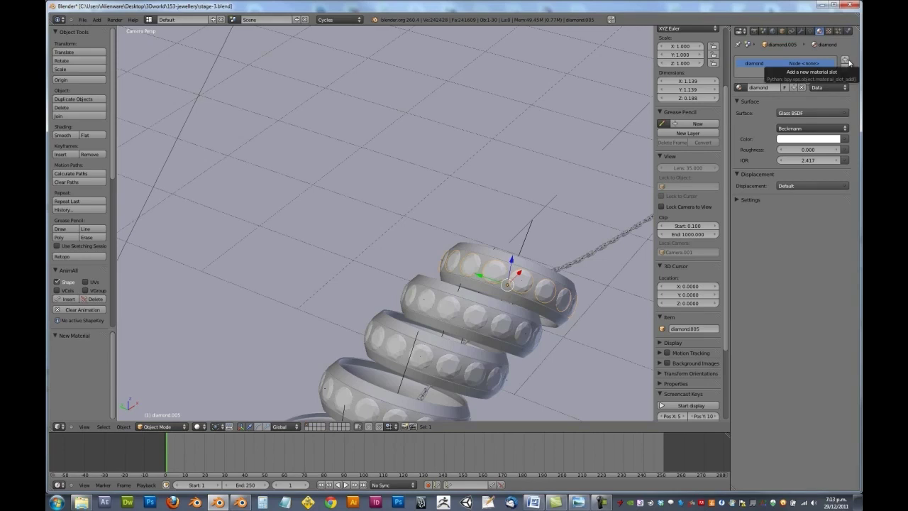
{"action": "left_click", "coordinate": [848, 61]}
{"action": "left_click", "coordinate": [800, 87]}
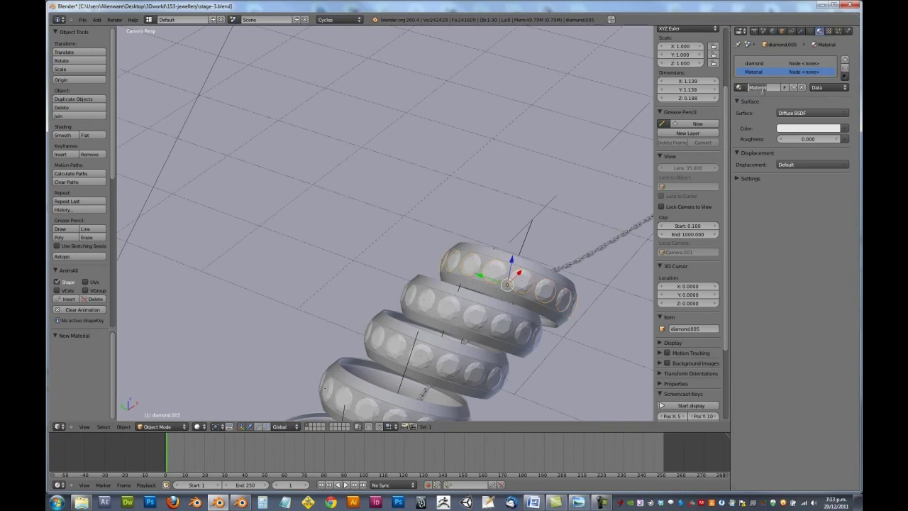
{"action": "left_click", "coordinate": [763, 90]}
{"action": "type", "text": "blue"}
{"action": "key", "text": "Return"}
Step: Make the blue material's surface a Mix Shader that combines two Glass BSDF shaders
{"action": "left_click", "coordinate": [795, 113]}
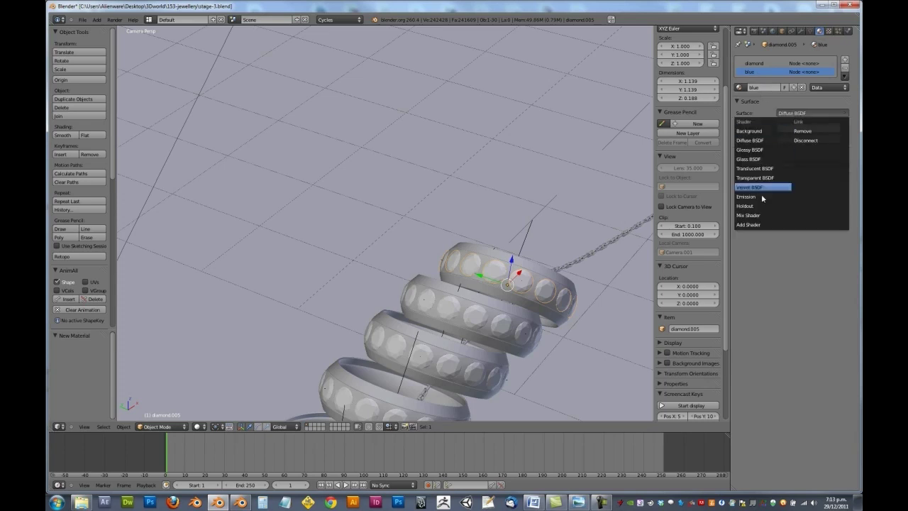
{"action": "left_click", "coordinate": [752, 215]}
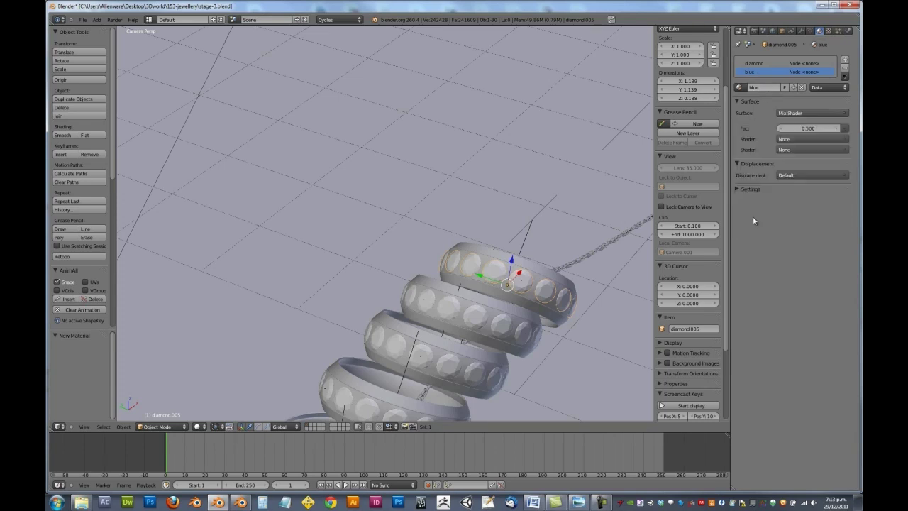
{"action": "left_click", "coordinate": [805, 139]}
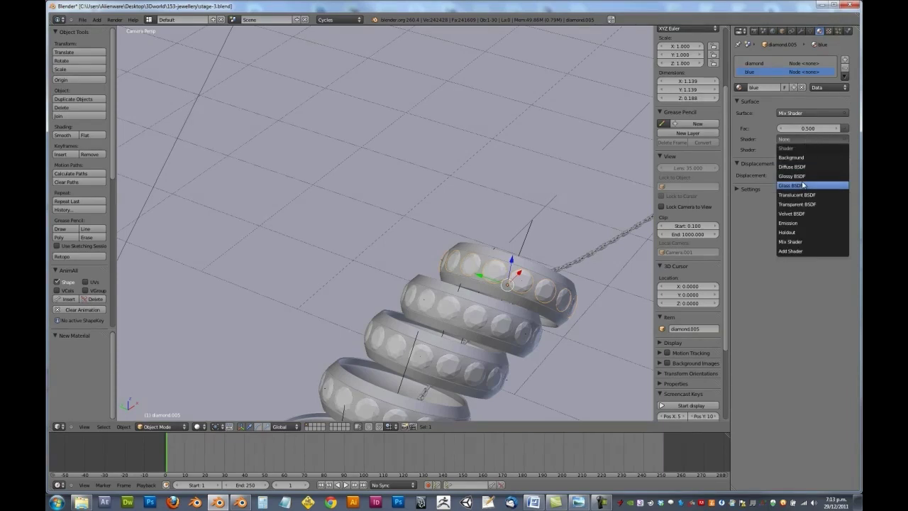
{"action": "left_click", "coordinate": [805, 185]}
{"action": "left_click", "coordinate": [806, 151]}
{"action": "left_click", "coordinate": [801, 148]}
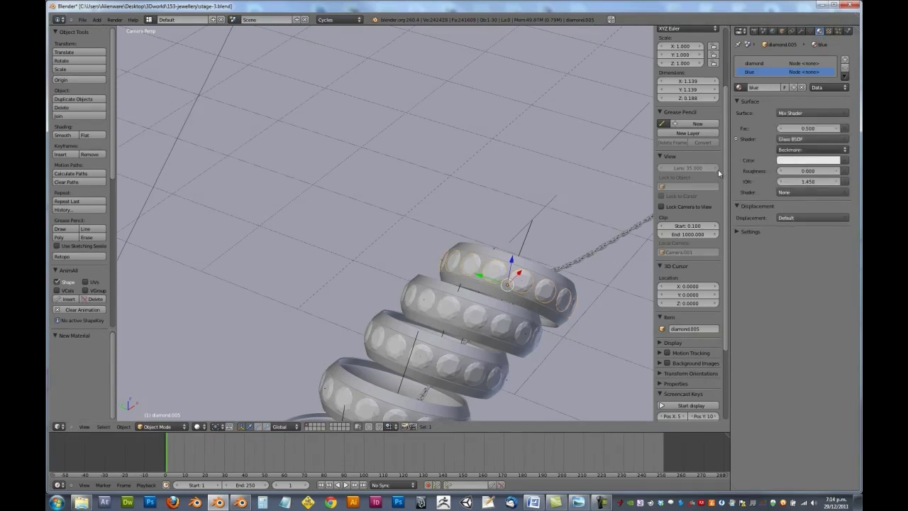
{"action": "left_click", "coordinate": [827, 218]}
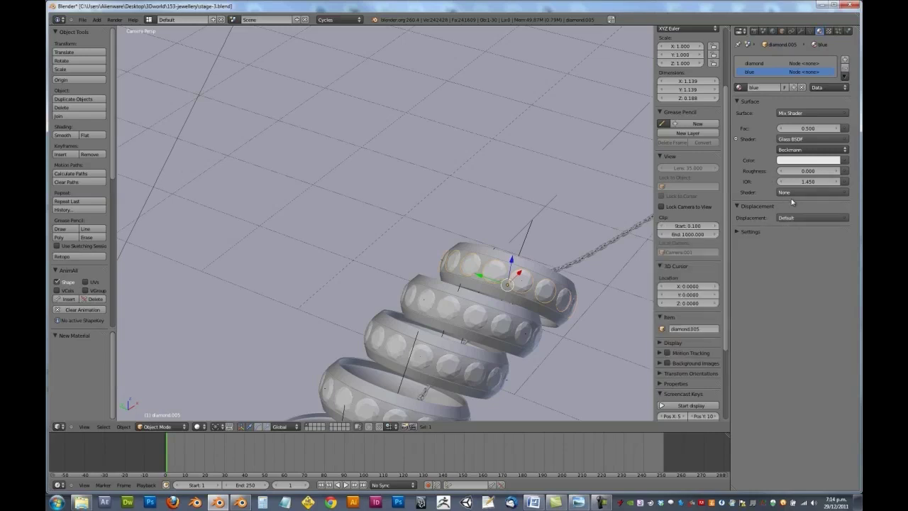
{"action": "left_click", "coordinate": [793, 193]}
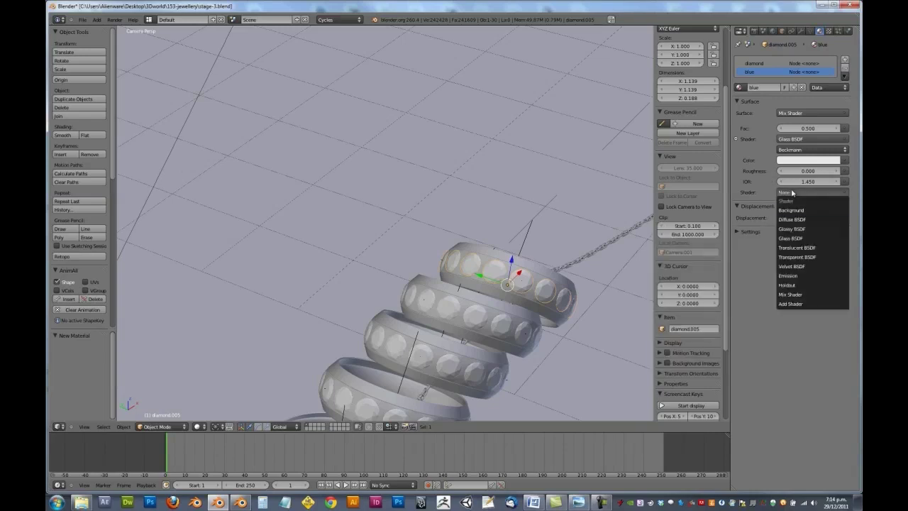
{"action": "left_click", "coordinate": [804, 239]}
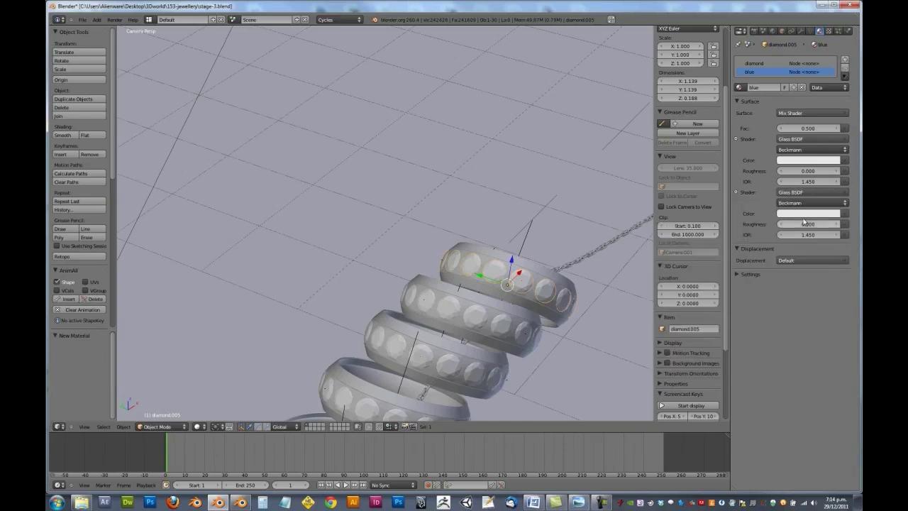
Step: Give the blue material's first glass shader a pure white color and an IOR of 2.417
{"action": "left_click", "coordinate": [820, 162]}
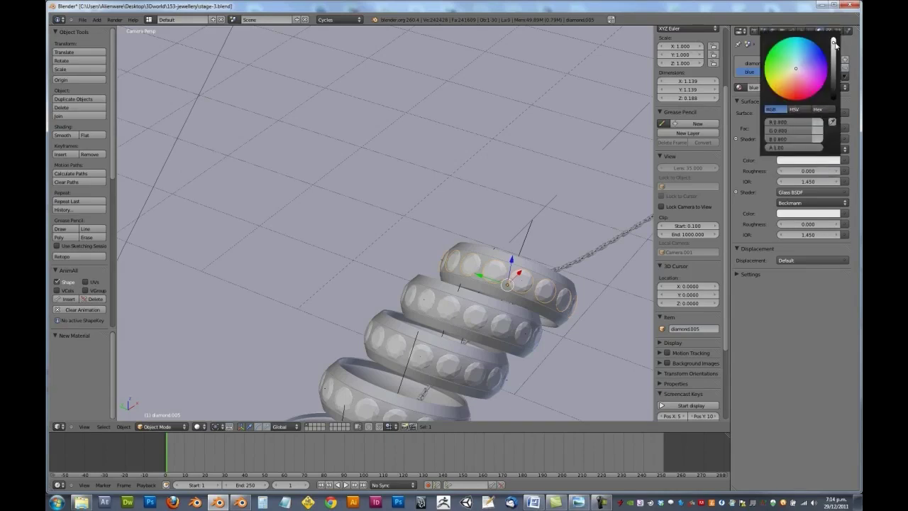
{"action": "left_click_drag", "start_coordinate": [834, 42], "coordinate": [836, 35]}
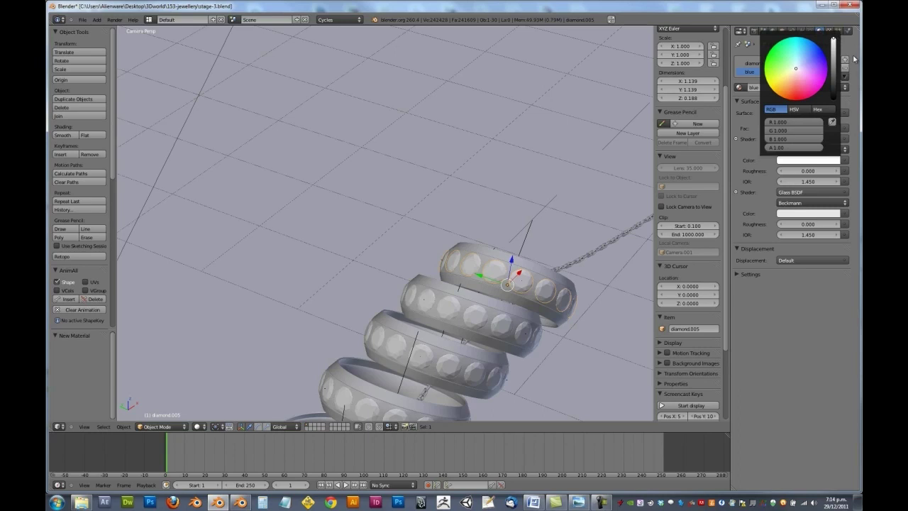
{"action": "left_click", "coordinate": [810, 182]}
{"action": "type", "text": "2"}
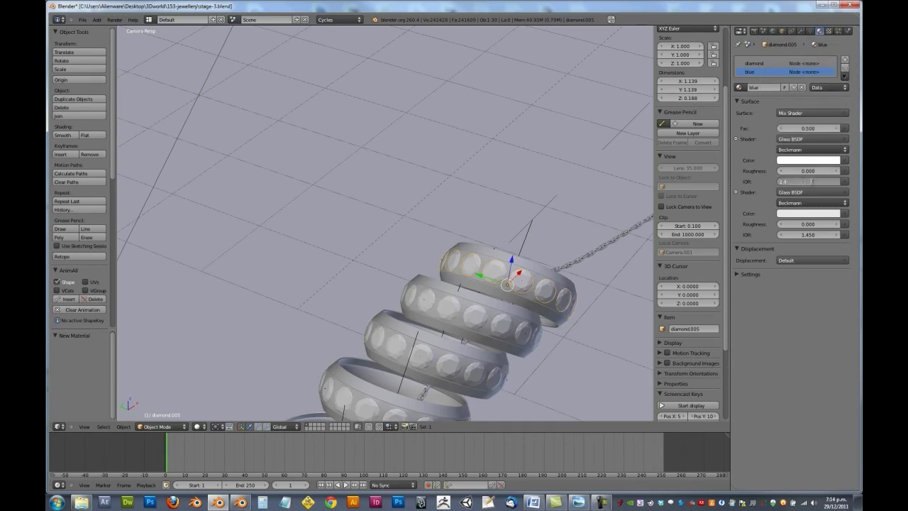
{"action": "type", "text": ".417"}
{"action": "key", "text": "Return"}
Step: Give the blue material's second glass shader a pure blue color (R 0, G 0, B 1) and an IOR of 2.417
{"action": "left_click", "coordinate": [828, 214]}
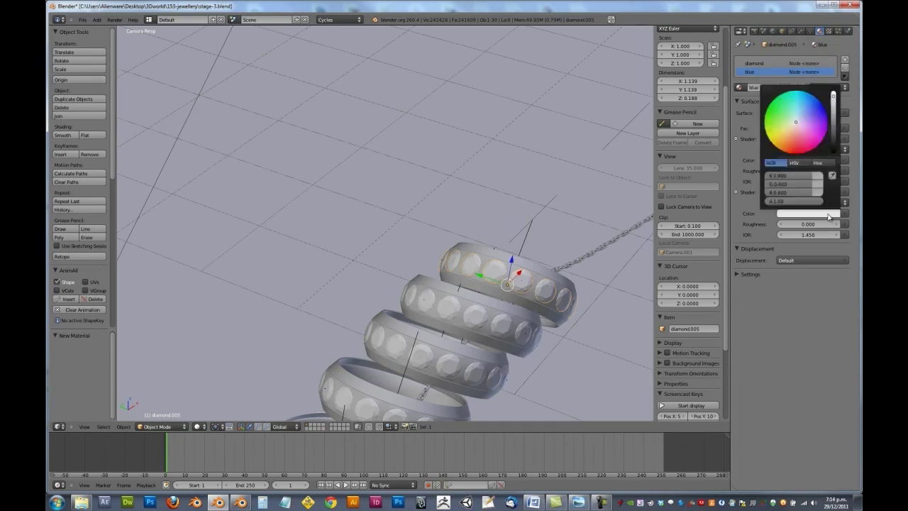
{"action": "left_click_drag", "start_coordinate": [795, 142], "coordinate": [807, 148]}
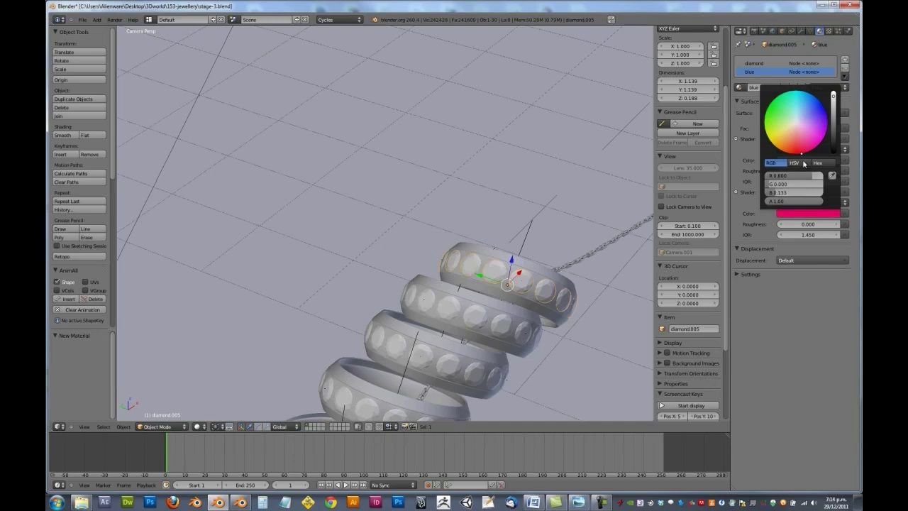
{"action": "left_click_drag", "start_coordinate": [835, 98], "coordinate": [836, 88]}
{"action": "left_click", "coordinate": [821, 101]}
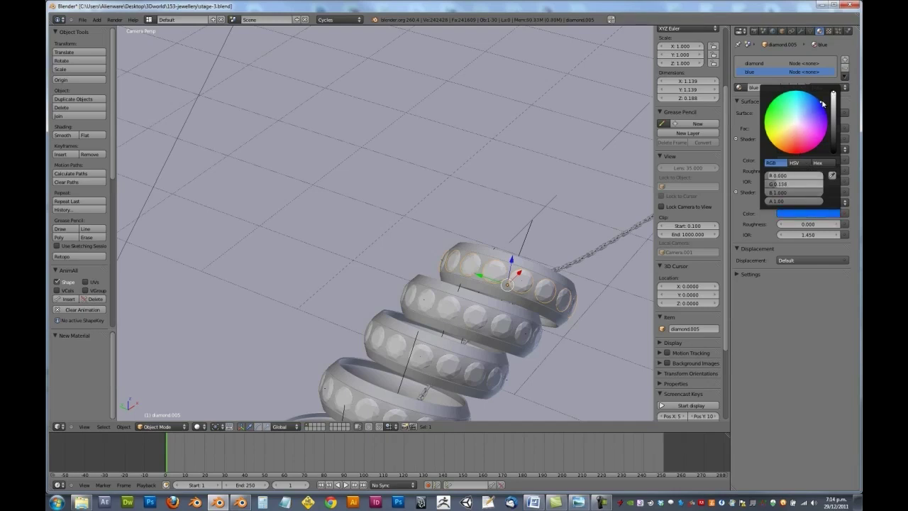
{"action": "left_click_drag", "start_coordinate": [784, 184], "coordinate": [756, 185]}
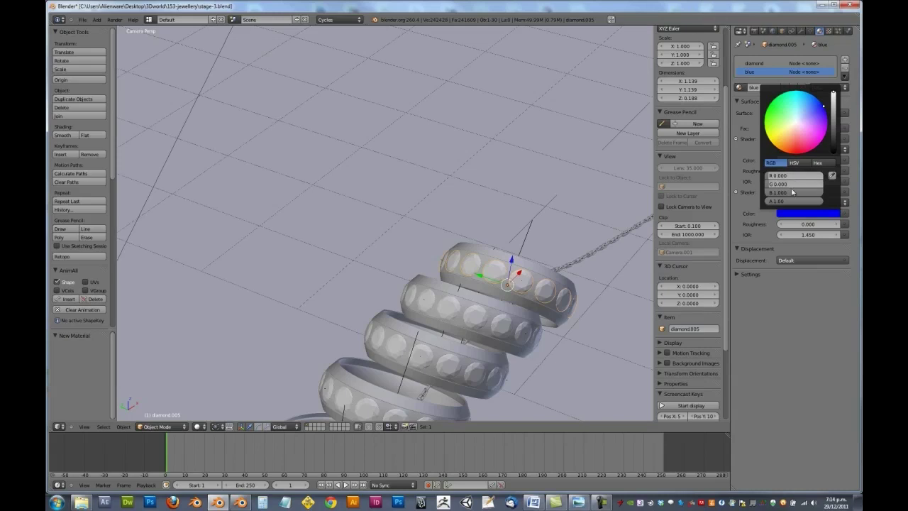
{"action": "left_click", "coordinate": [806, 235]}
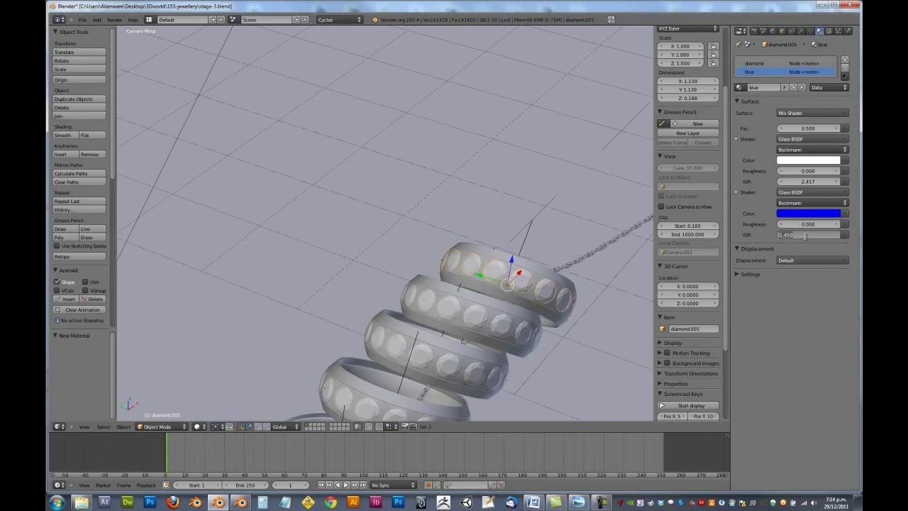
{"action": "type", "text": "2.417"}
{"action": "key", "text": "Return"}
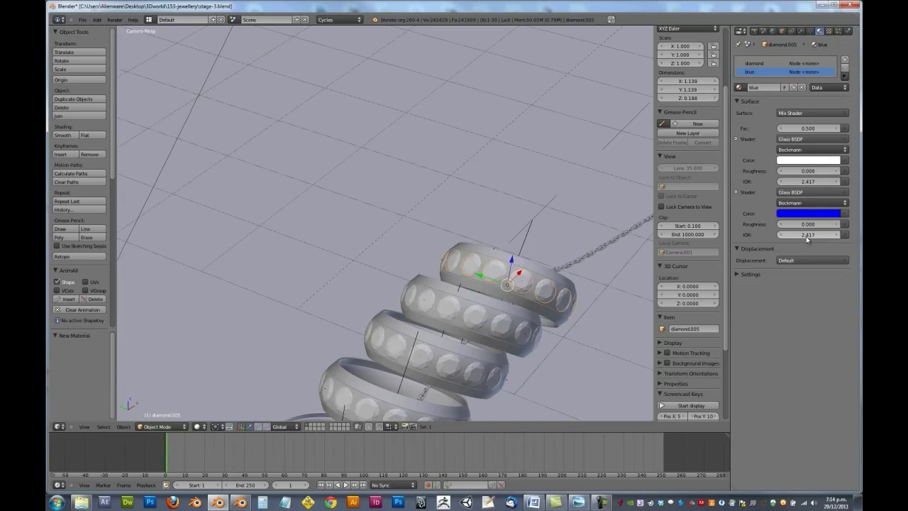
Step: Set the blue material's mix factor to 0.1
{"action": "left_click", "coordinate": [807, 128]}
{"action": "type", "text": "0.1"}
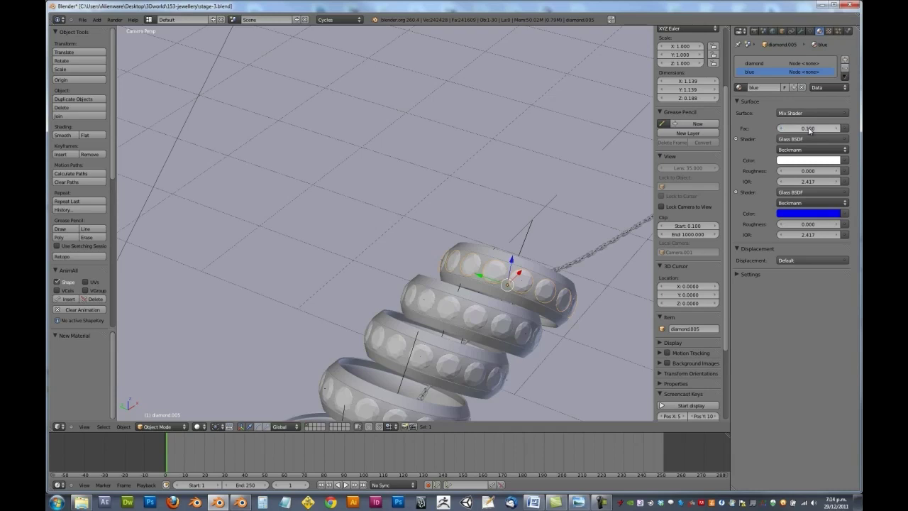
{"action": "key", "text": "Return"}
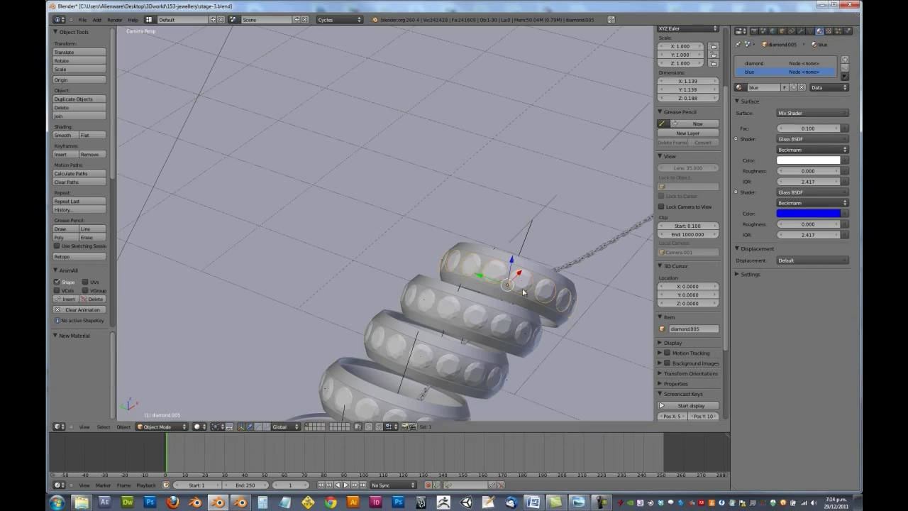
Step: Enter Edit Mode on the diamonds in face selection mode, framed closely on a single stone
{"action": "key", "text": "Tab"}
{"action": "scroll", "coordinate": [472, 243], "scroll_direction": "up", "scroll_amount": 3}
{"action": "scroll", "coordinate": [471, 243], "scroll_direction": "up", "scroll_amount": 2}
{"action": "key", "text": "KP_Decimal"}
{"action": "key", "text": "ctrl+Tab"}
{"action": "left_click", "coordinate": [489, 264]}
{"action": "middle_click_drag", "start_coordinate": [490, 264], "coordinate": [466, 205]}
{"action": "scroll", "coordinate": [399, 278], "scroll_direction": "up", "scroll_amount": 3}
{"action": "scroll", "coordinate": [466, 205], "scroll_direction": "down", "scroll_amount": 2}
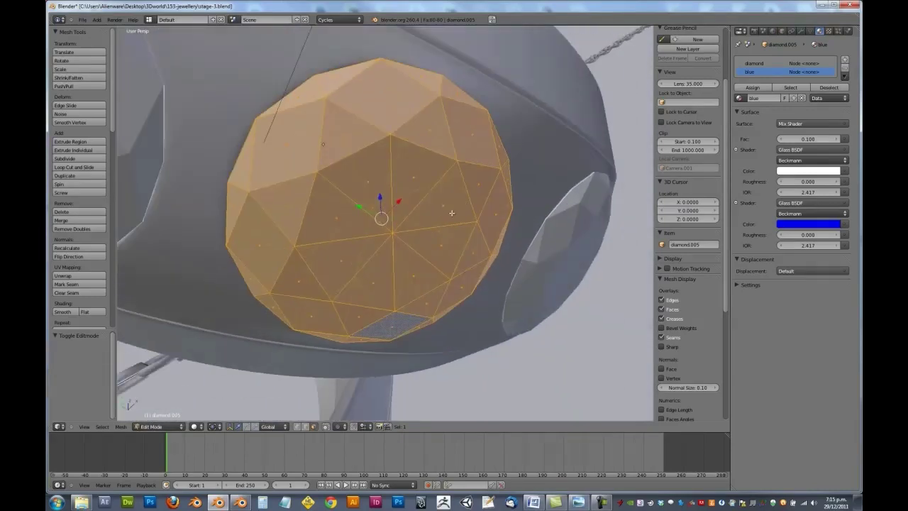
Step: Select five scattered facets around the diamond, replacing the full mesh selection
{"action": "right_click", "coordinate": [438, 208]}
{"action": "middle_click_drag", "start_coordinate": [417, 226], "coordinate": [402, 240]}
{"action": "right_click", "coordinate": [267, 243]}
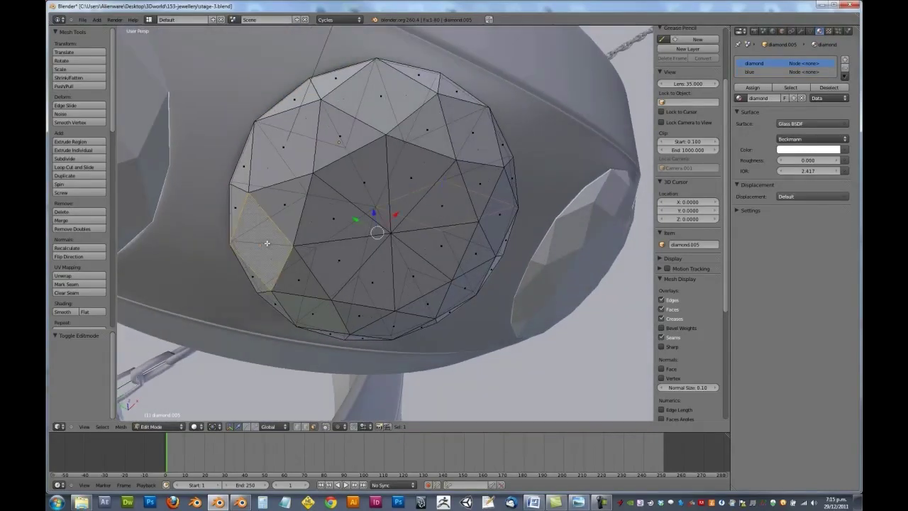
{"action": "right_click", "coordinate": [346, 134], "text": "shift"}
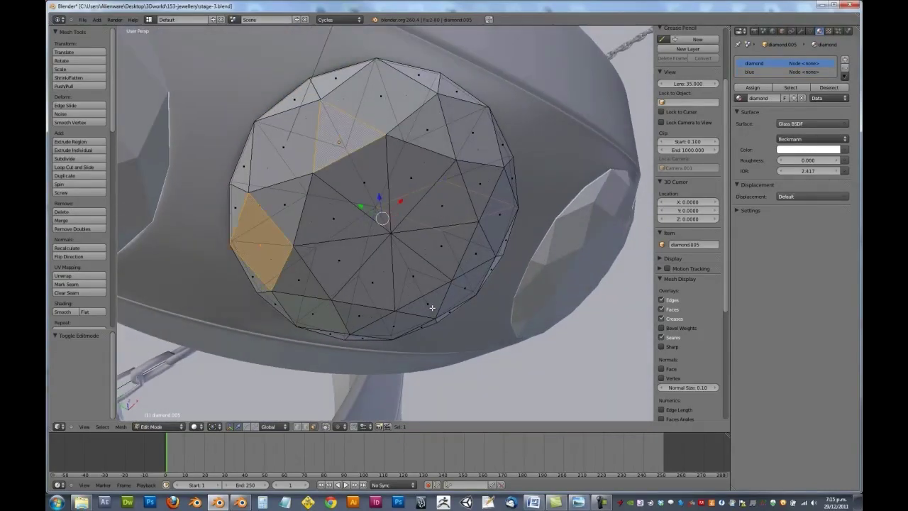
{"action": "right_click", "coordinate": [432, 309], "text": "shift"}
{"action": "middle_click_drag", "start_coordinate": [431, 309], "coordinate": [465, 302]}
{"action": "right_click", "coordinate": [464, 302], "text": "shift"}
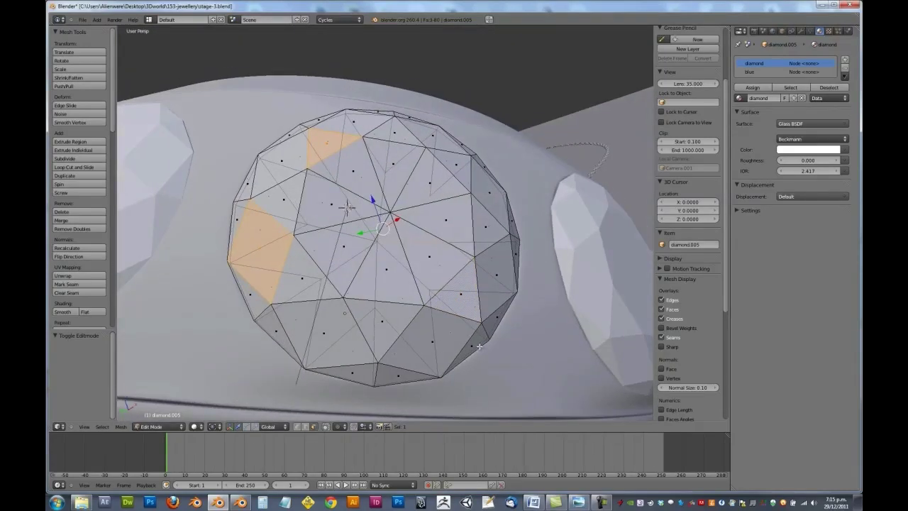
{"action": "right_click", "coordinate": [476, 342], "text": "shift"}
{"action": "middle_click_drag", "start_coordinate": [476, 344], "coordinate": [516, 404]}
{"action": "middle_click_drag", "start_coordinate": [283, 313], "coordinate": [417, 272]}
{"action": "right_click", "coordinate": [286, 322], "text": "shift"}
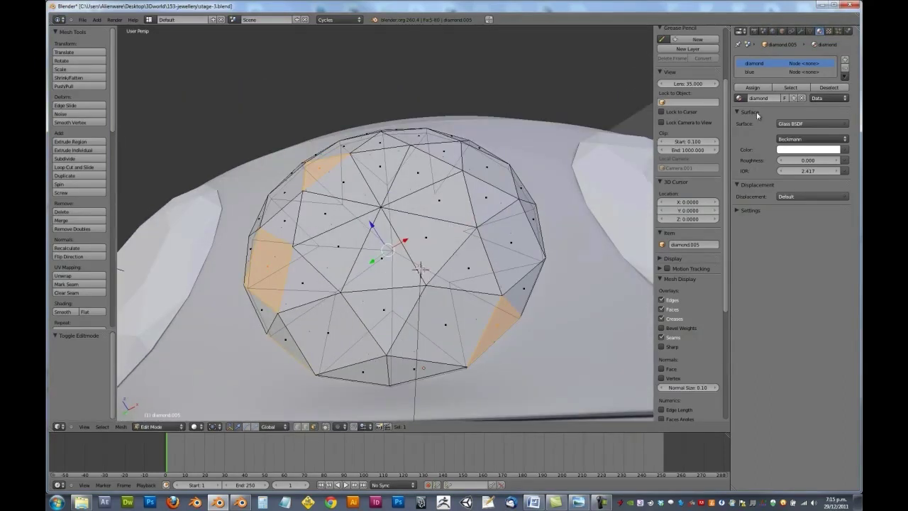
Step: Assign the blue material to the selected facets and match its viewport color to the blue of its second glass shader
{"action": "left_click", "coordinate": [761, 89]}
{"action": "left_click", "coordinate": [738, 210]}
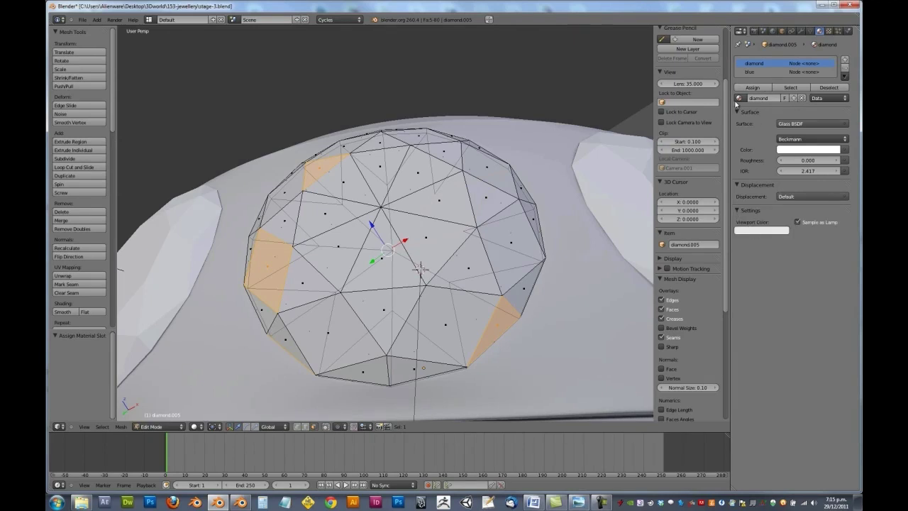
{"action": "left_click", "coordinate": [738, 112]}
{"action": "left_click", "coordinate": [758, 71]}
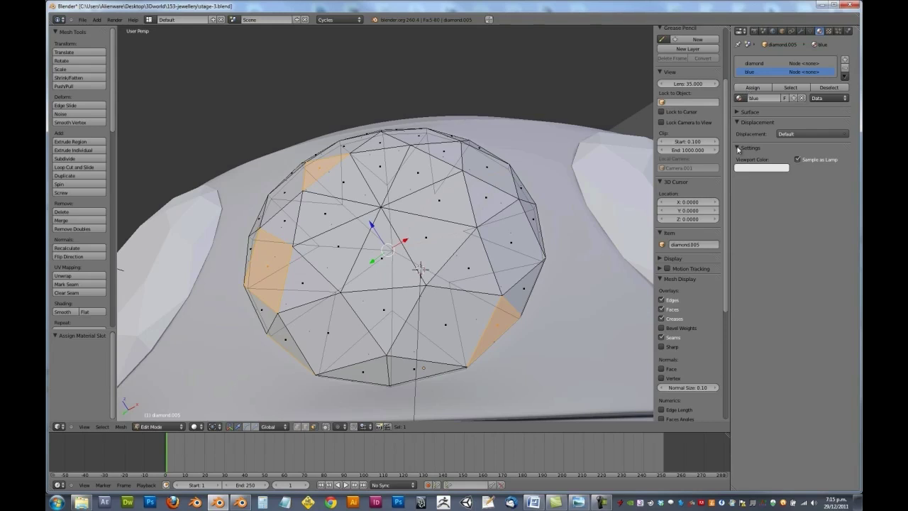
{"action": "left_click", "coordinate": [738, 112]}
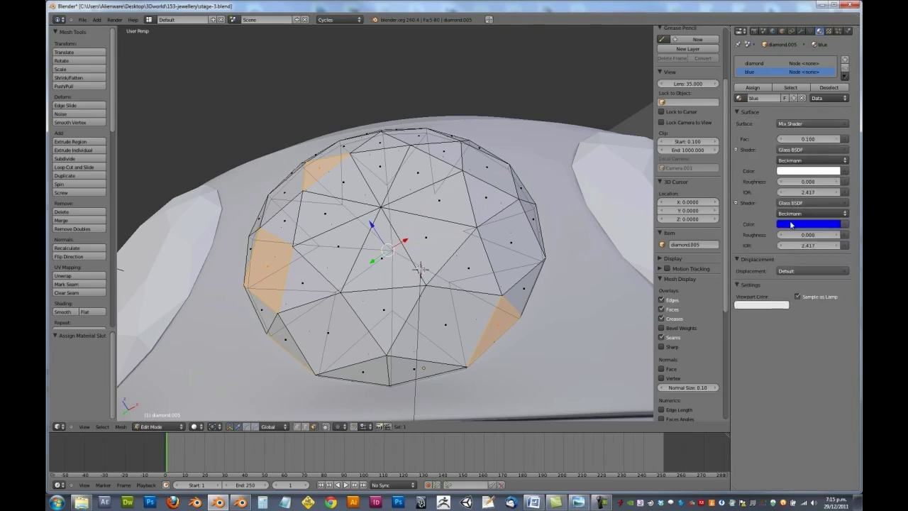
{"action": "left_click_drag", "start_coordinate": [792, 225], "coordinate": [756, 307]}
Step: Hide the blue facets and select a second set of scattered facets around the diamond
{"action": "middle_click_drag", "start_coordinate": [333, 277], "coordinate": [473, 185]}
{"action": "scroll", "coordinate": [369, 259], "scroll_direction": "down", "scroll_amount": 2}
{"action": "middle_click_drag", "start_coordinate": [389, 274], "coordinate": [462, 195]}
{"action": "key", "text": "h"}
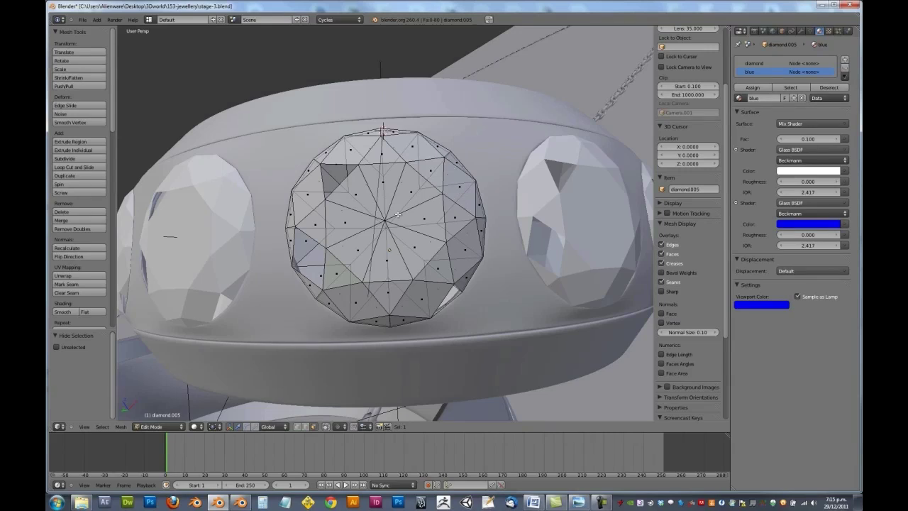
{"action": "middle_click_drag", "start_coordinate": [445, 201], "coordinate": [446, 223]}
{"action": "right_click", "coordinate": [446, 223]}
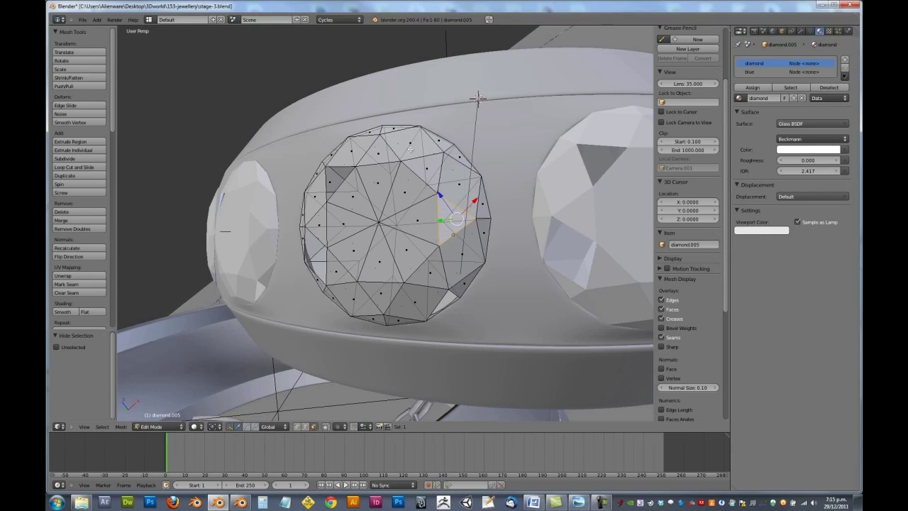
{"action": "right_click", "coordinate": [315, 225], "text": "shift"}
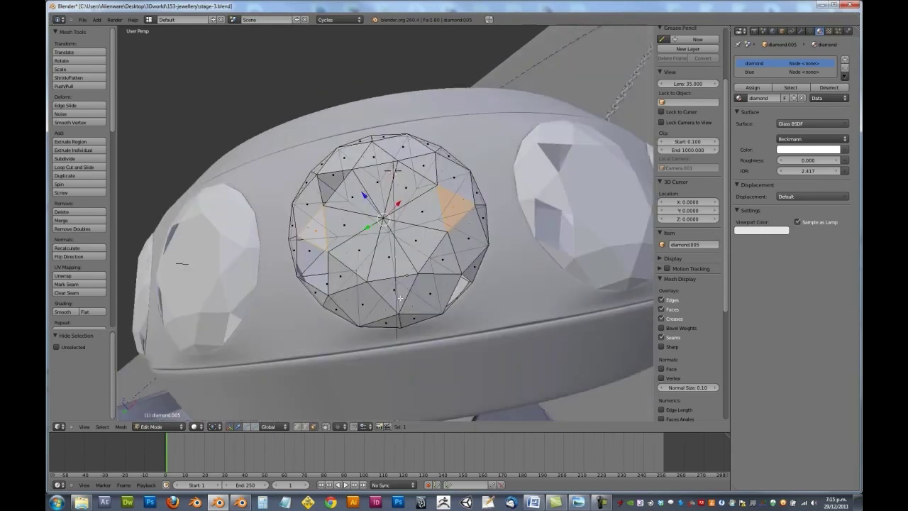
{"action": "middle_click_drag", "start_coordinate": [409, 316], "coordinate": [250, 247]}
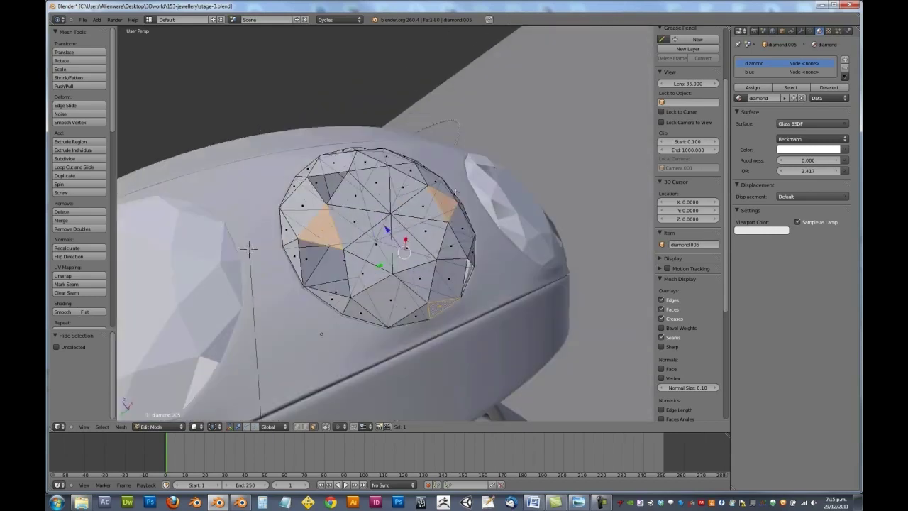
{"action": "middle_click_drag", "start_coordinate": [462, 186], "coordinate": [371, 228]}
{"action": "right_click", "coordinate": [352, 205], "text": "shift"}
Step: Add a third material slot holding a single-user copy of the blue material and assign it to the selected facets
{"action": "left_click", "coordinate": [844, 59]}
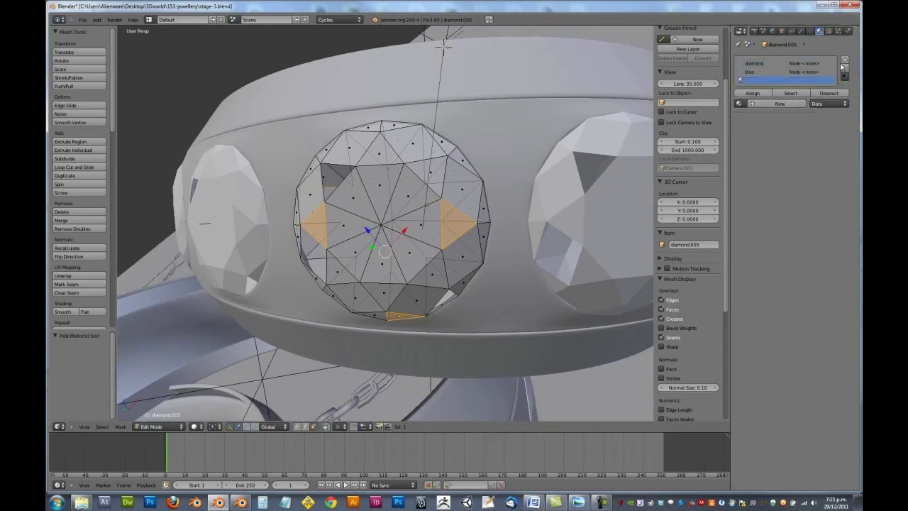
{"action": "left_click", "coordinate": [739, 103]}
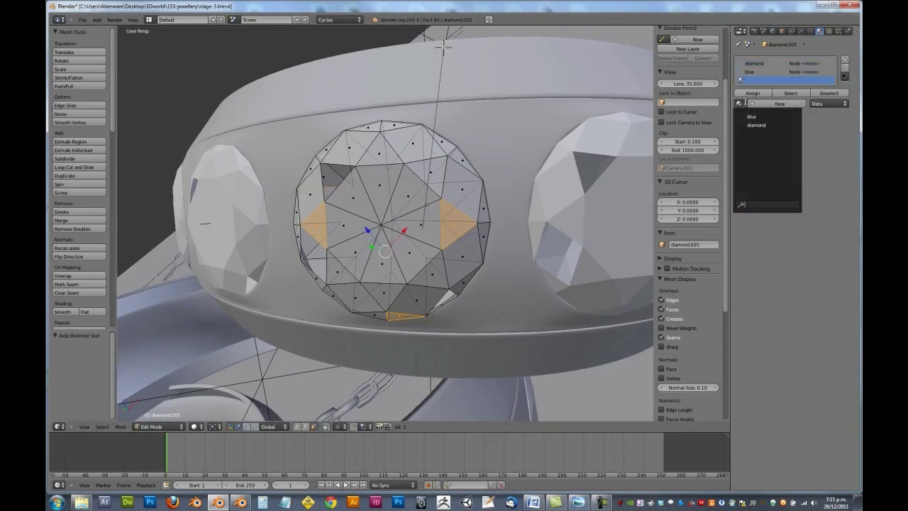
{"action": "left_click", "coordinate": [752, 116]}
{"action": "left_click", "coordinate": [776, 104]}
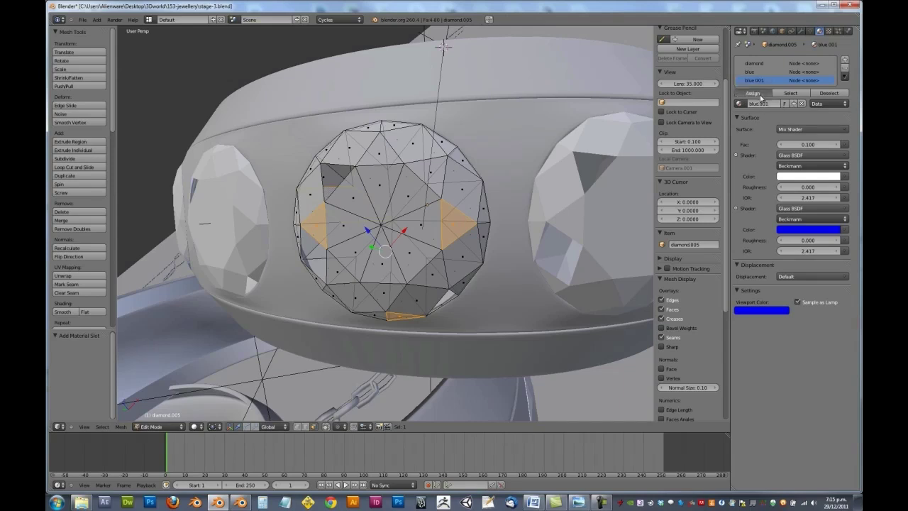
{"action": "left_click", "coordinate": [753, 93]}
Step: Rename the copied material green and set its second glass shader and viewport color to pure green
{"action": "key", "text": "BackSpace"}
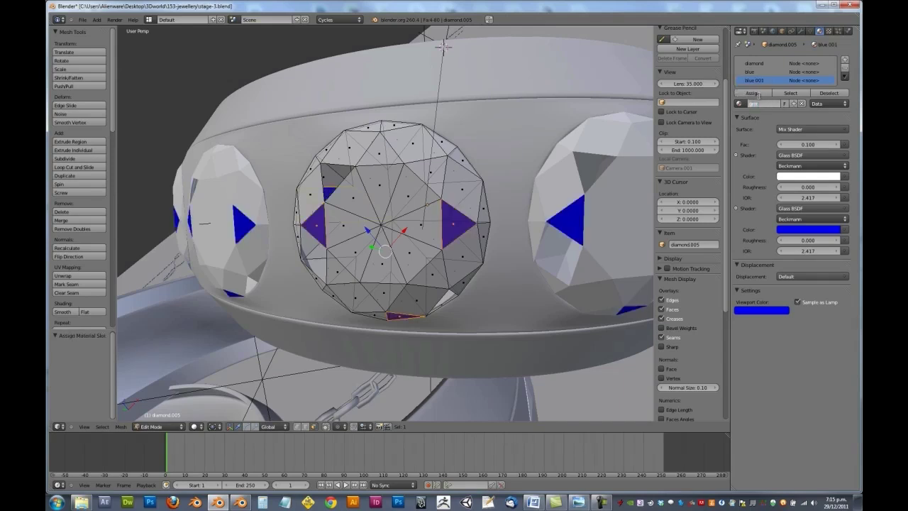
{"action": "type", "text": "green"}
{"action": "key", "text": "Return"}
{"action": "left_click", "coordinate": [809, 230]}
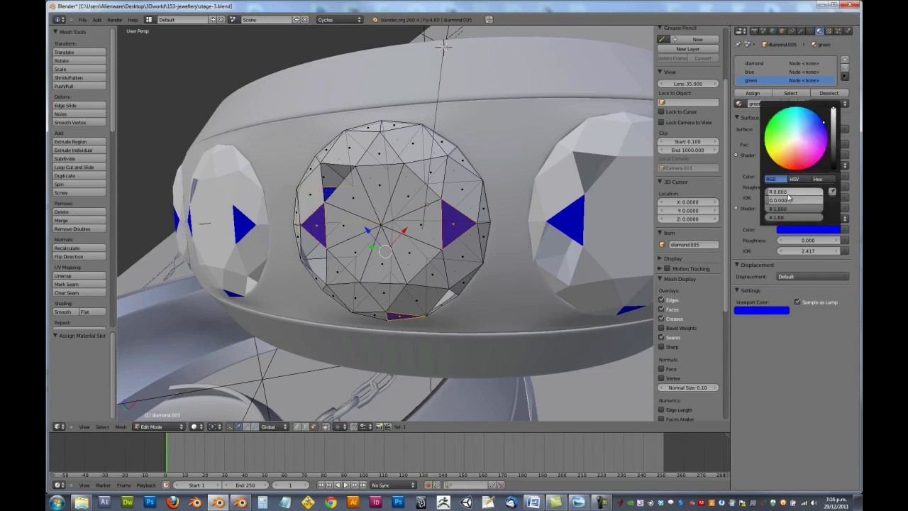
{"action": "left_click_drag", "start_coordinate": [792, 142], "coordinate": [722, 79]}
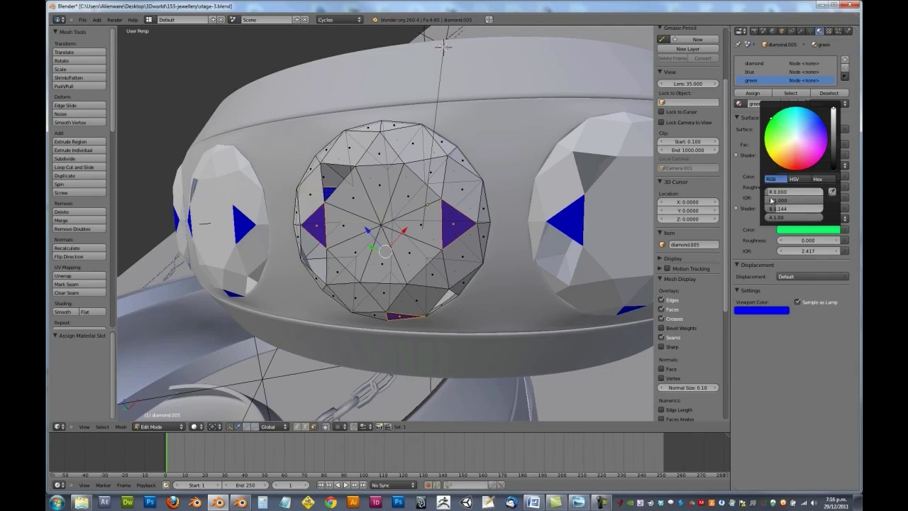
{"action": "left_click_drag", "start_coordinate": [773, 205], "coordinate": [720, 217]}
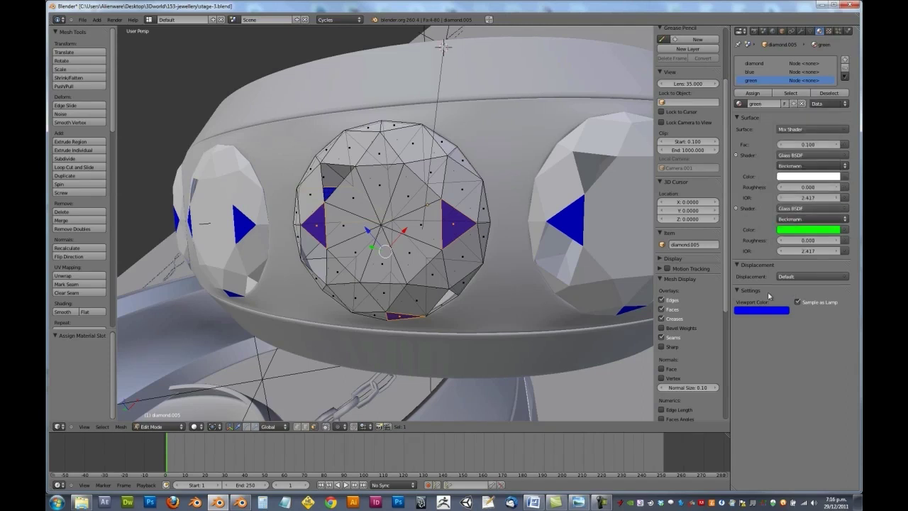
{"action": "key", "text": "ctrl+v"}
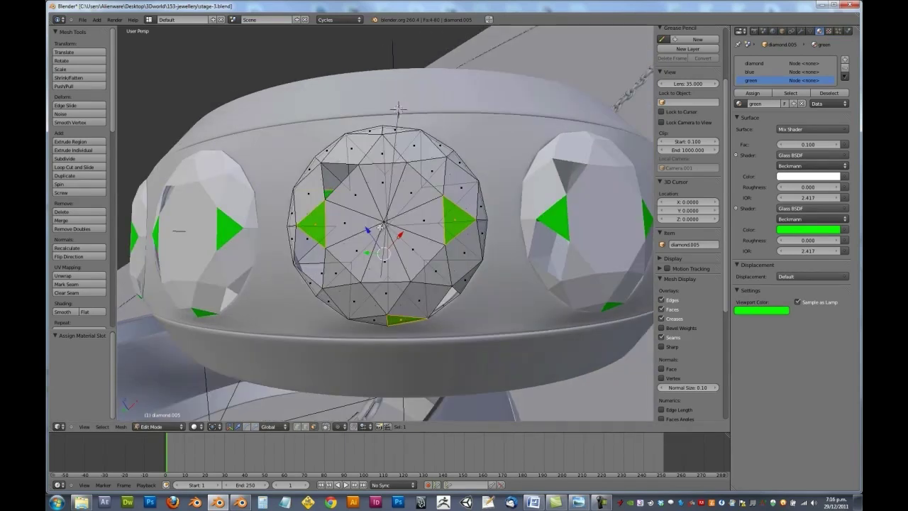
Step: Hide the green facets and select a third set of scattered facets around the diamond
{"action": "key", "text": "h"}
{"action": "middle_click_drag", "start_coordinate": [370, 232], "coordinate": [342, 156]}
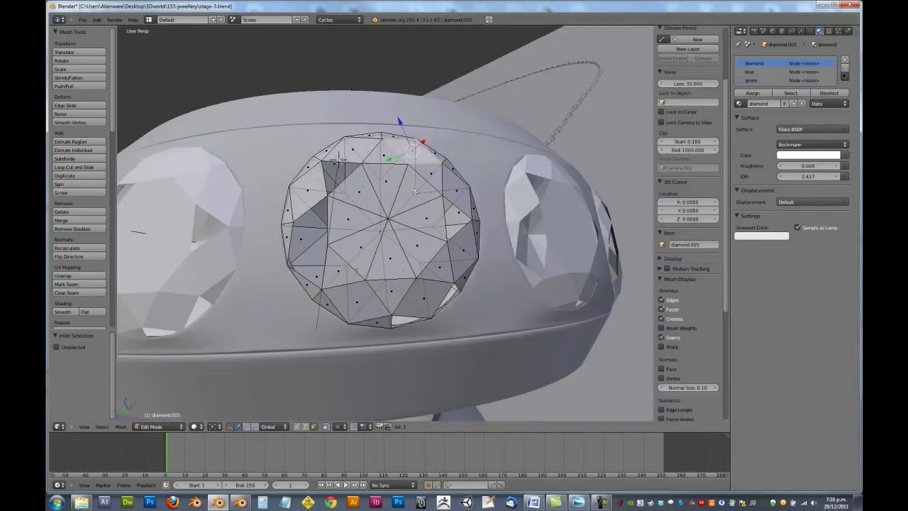
{"action": "right_click", "coordinate": [383, 300], "text": "shift"}
{"action": "middle_click_drag", "start_coordinate": [337, 322], "coordinate": [347, 284]}
{"action": "right_click", "coordinate": [361, 276], "text": "shift"}
{"action": "right_click", "coordinate": [315, 291], "text": "shift"}
{"action": "middle_click_drag", "start_coordinate": [320, 299], "coordinate": [325, 194]}
{"action": "right_click", "coordinate": [287, 177], "text": "shift"}
{"action": "middle_click_drag", "start_coordinate": [390, 225], "coordinate": [314, 253]}
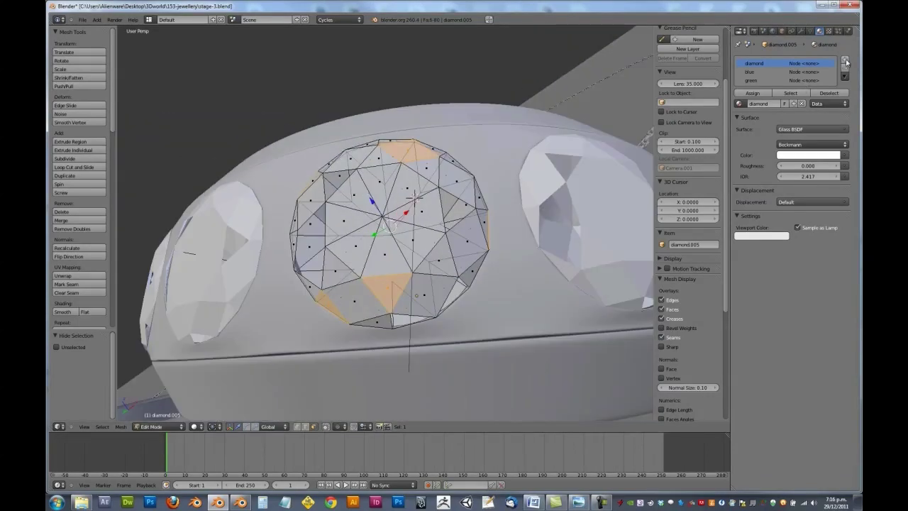
Step: Add a fourth material slot with a single-user copy of the blue material and rename it green
{"action": "left_click", "coordinate": [844, 59]}
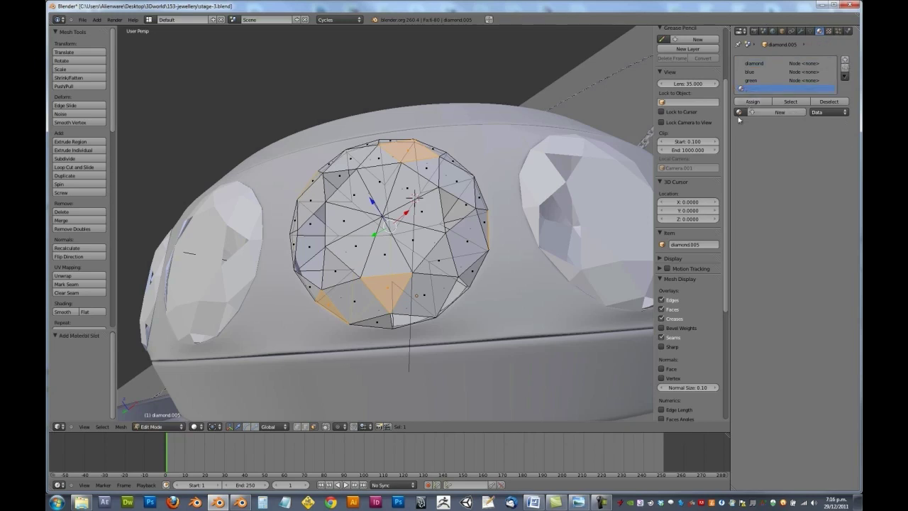
{"action": "left_click", "coordinate": [740, 111]}
{"action": "left_click", "coordinate": [752, 125]}
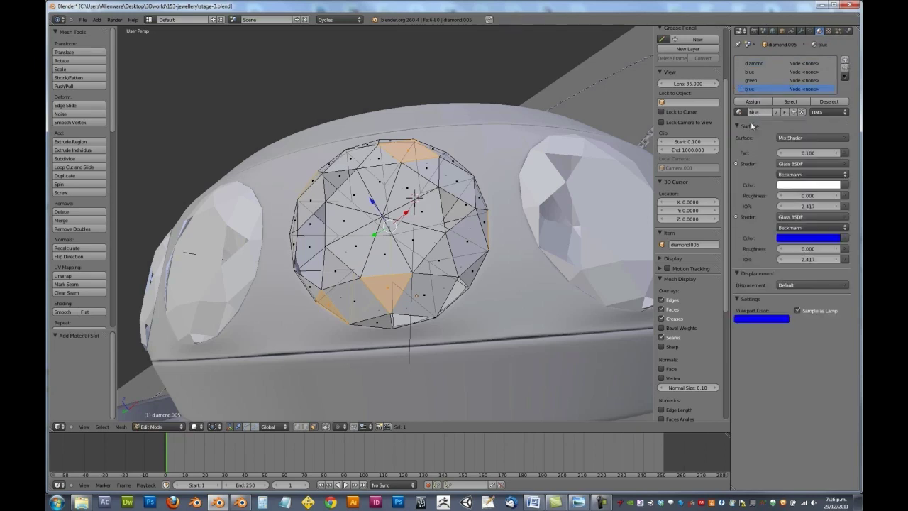
{"action": "left_click", "coordinate": [776, 114]}
{"action": "left_click", "coordinate": [754, 112]}
{"action": "key", "text": "BackSpace"}
{"action": "type", "text": "green"}
{"action": "key", "text": "Return"}
{"action": "left_click", "coordinate": [760, 112]}
{"action": "key", "text": "BackSpace"}
{"action": "type", "text": "green"}
{"action": "key", "text": "Return"}
Step: Set the fourth slot material's second glass shader and viewport color to green
{"action": "left_click", "coordinate": [801, 238]}
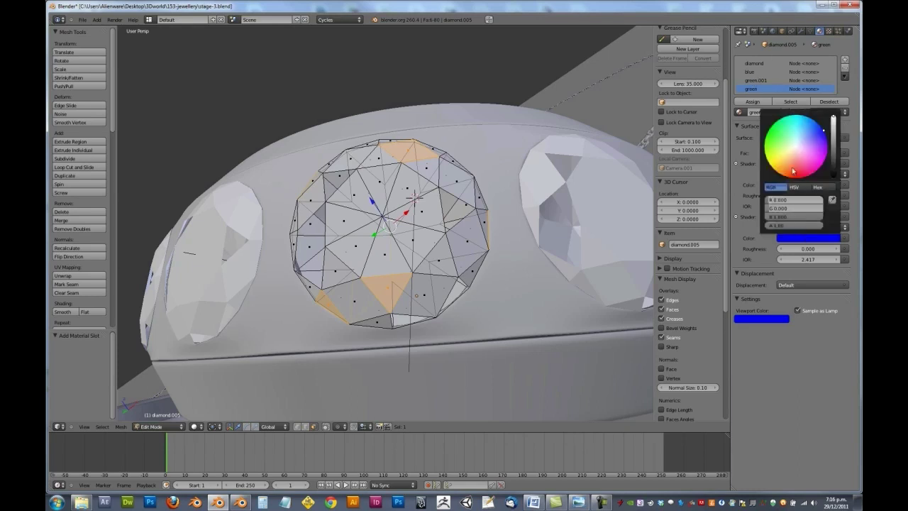
{"action": "left_click_drag", "start_coordinate": [789, 157], "coordinate": [771, 127]}
{"action": "left_click_drag", "start_coordinate": [792, 219], "coordinate": [759, 319]}
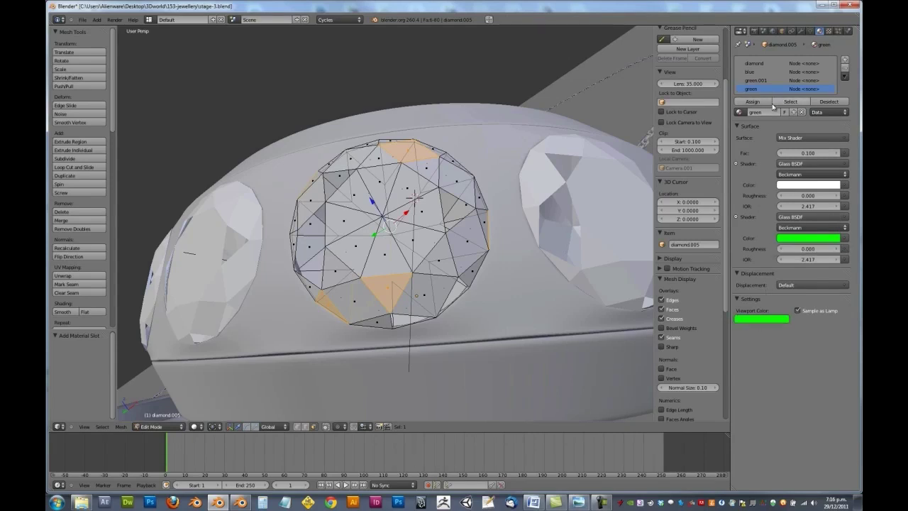
Step: Assign the fourth slot's material to the selected facets and reveal the hidden facets
{"action": "left_click", "coordinate": [753, 102]}
{"action": "key", "text": "a"}
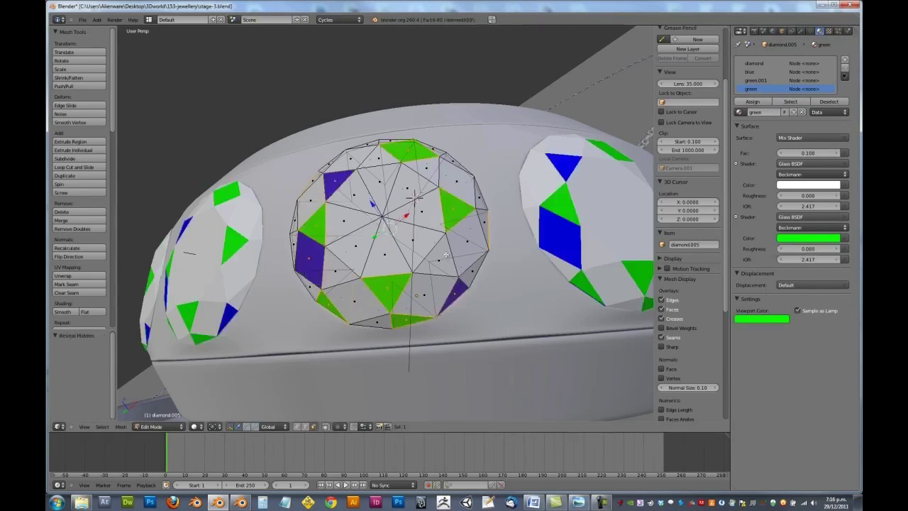
Step: Select the facets that use the third slot's material, green.001, and rename that material yellow
{"action": "left_click", "coordinate": [764, 81]}
{"action": "left_click", "coordinate": [784, 102]}
{"action": "middle_click_drag", "start_coordinate": [483, 241], "coordinate": [433, 205]}
{"action": "middle_click_drag", "start_coordinate": [426, 270], "coordinate": [383, 268]}
{"action": "left_click", "coordinate": [752, 112]}
{"action": "key", "text": "BackSpace"}
{"action": "type", "text": "yellow"}
{"action": "key", "text": "Return"}
Step: Rename the third slot's material green and the fourth slot's material yellow
{"action": "left_click", "coordinate": [759, 114]}
{"action": "key", "text": "BackSpace"}
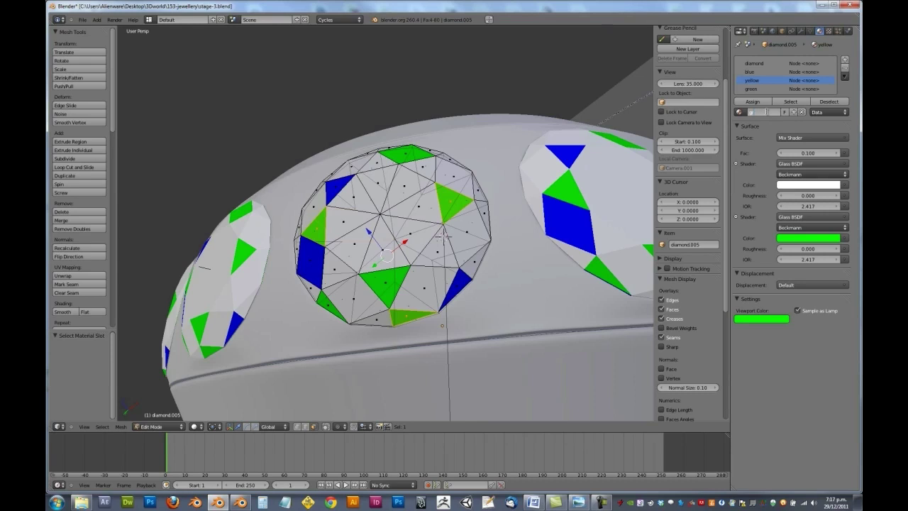
{"action": "type", "text": "greeb"}
{"action": "key", "text": "Return"}
{"action": "left_click", "coordinate": [767, 113]}
{"action": "type", "text": "green"}
{"action": "key", "text": "Return"}
{"action": "left_click", "coordinate": [762, 89]}
{"action": "left_click", "coordinate": [768, 112]}
{"action": "type", "text": "yellow"}
{"action": "key", "text": "Return"}
{"action": "left_click", "coordinate": [777, 80]}
{"action": "left_click", "coordinate": [759, 112]}
{"action": "type", "text": "green"}
{"action": "key", "text": "Return"}
Step: Set the yellow material's second glass shader and viewport color to pure yellow
{"action": "left_click", "coordinate": [760, 89]}
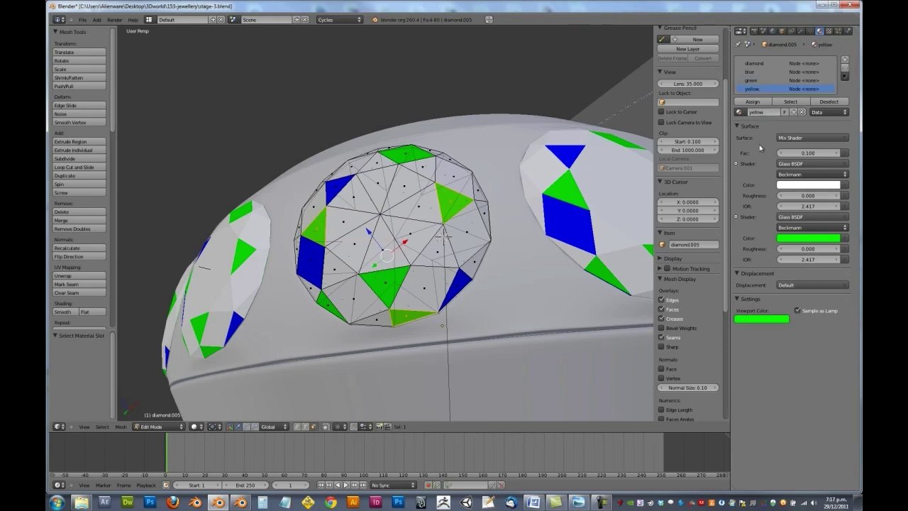
{"action": "left_click", "coordinate": [784, 242]}
{"action": "left_click_drag", "start_coordinate": [795, 145], "coordinate": [763, 166]}
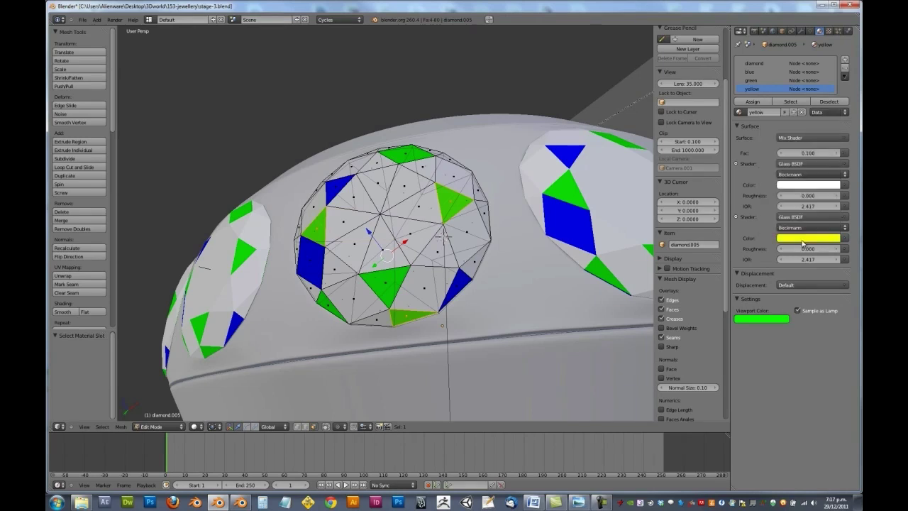
{"action": "key", "text": "ctrl+v"}
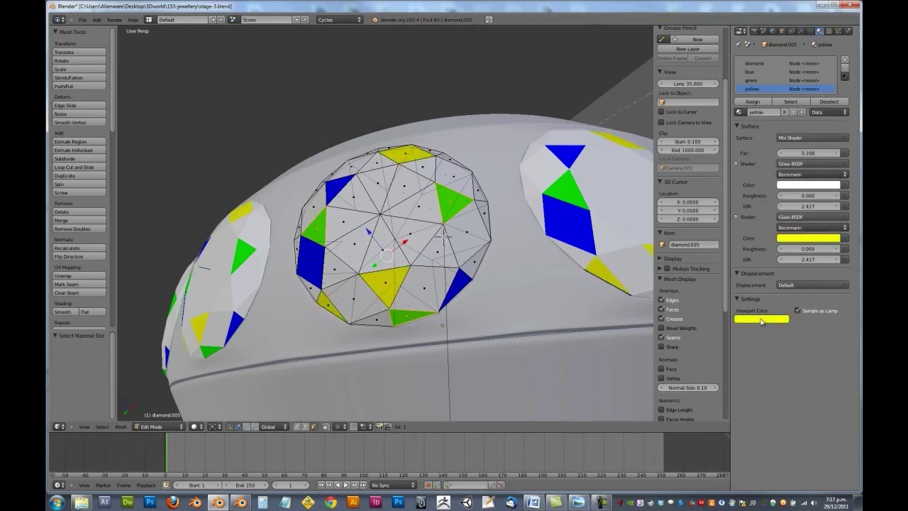
Step: Clear the selection and select two still-clear facets of the diamond
{"action": "middle_click_drag", "start_coordinate": [443, 222], "coordinate": [381, 282]}
{"action": "key", "text": "a"}
{"action": "right_click", "coordinate": [478, 220]}
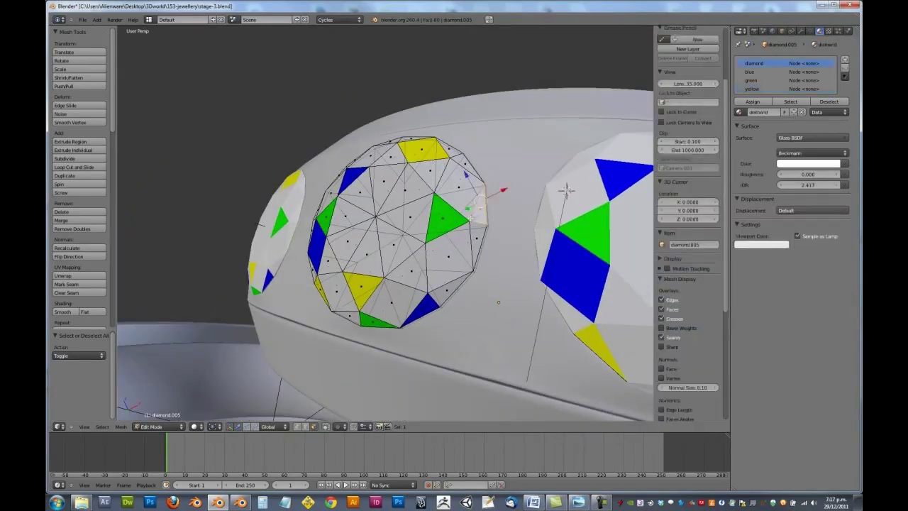
{"action": "middle_click_drag", "start_coordinate": [479, 220], "coordinate": [376, 262]}
{"action": "scroll", "coordinate": [378, 261], "scroll_direction": "up", "scroll_amount": 2}
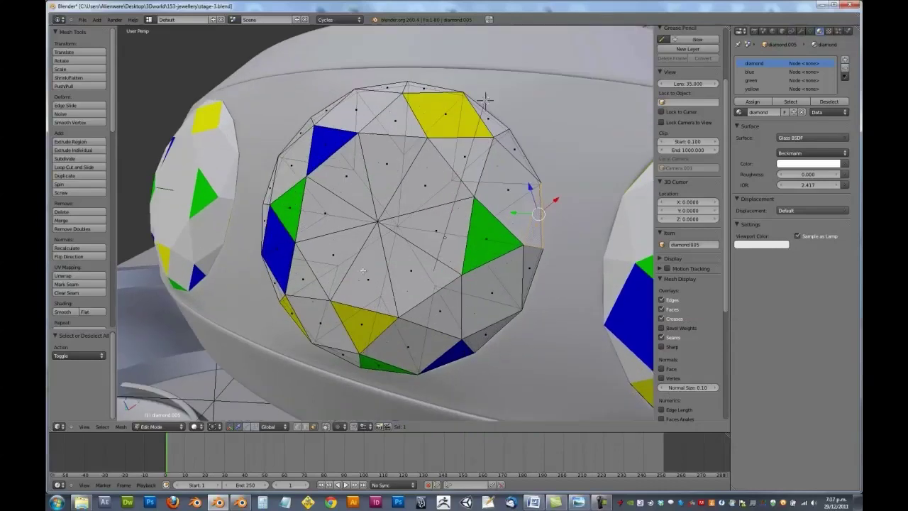
{"action": "middle_click_drag", "start_coordinate": [320, 244], "coordinate": [398, 201]}
{"action": "right_click", "coordinate": [365, 174], "text": "shift"}
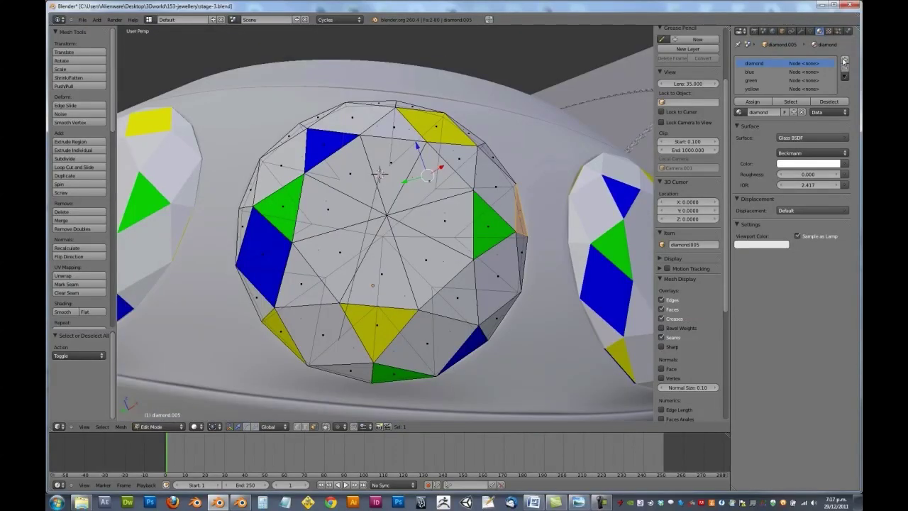
Step: Add a fifth material slot with a single-user copy of blue named red, and assign it to the two selected facets
{"action": "left_click", "coordinate": [844, 59]}
{"action": "left_click", "coordinate": [740, 120]}
{"action": "left_click", "coordinate": [753, 133]}
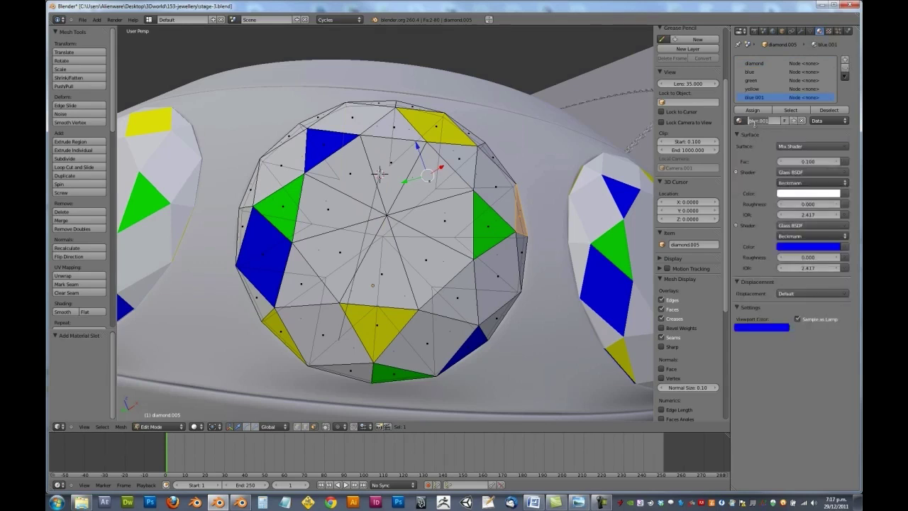
{"action": "type", "text": "red"}
{"action": "key", "text": "Return"}
{"action": "left_click", "coordinate": [752, 110]}
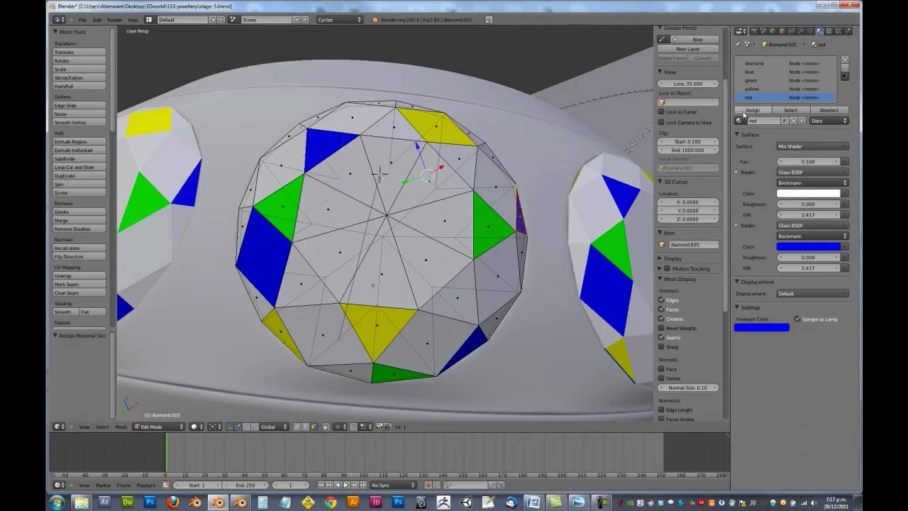
Step: Set the red material's second glass shader and viewport color to pure red
{"action": "left_click", "coordinate": [796, 194]}
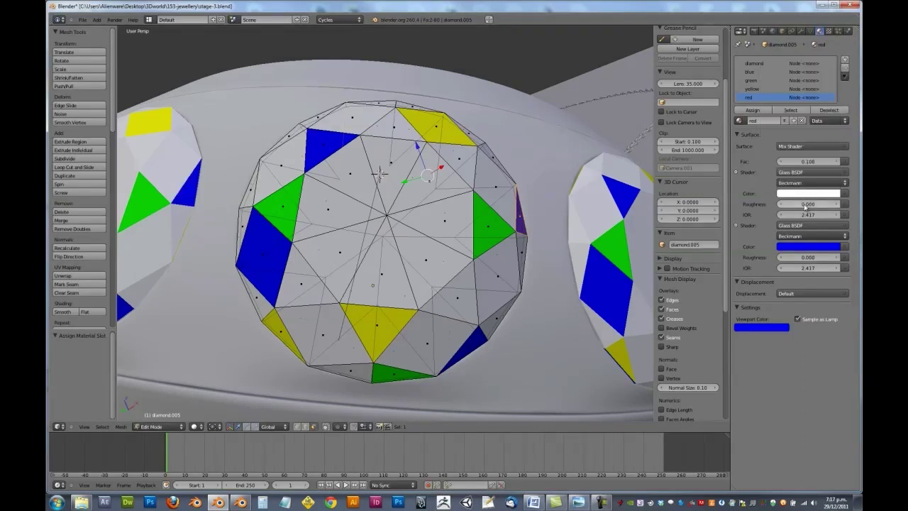
{"action": "left_click", "coordinate": [807, 248]}
{"action": "left_click_drag", "start_coordinate": [795, 177], "coordinate": [793, 303]}
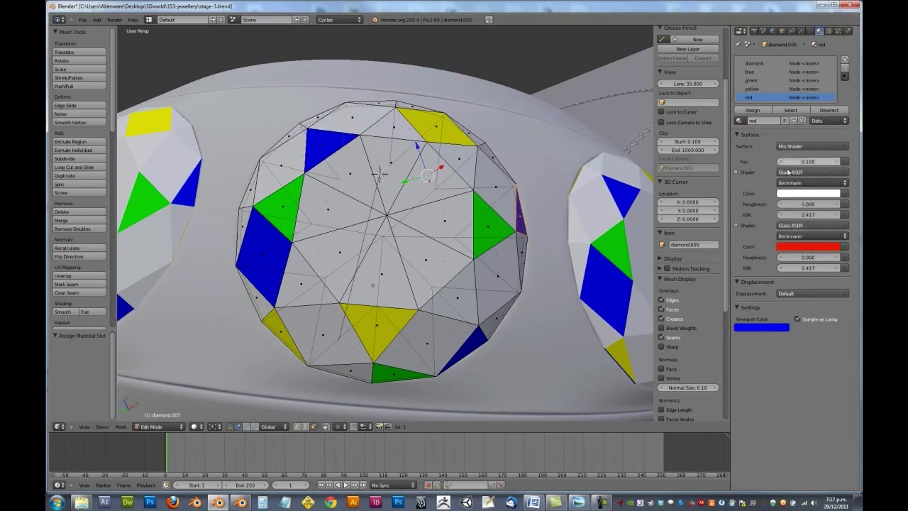
{"action": "left_click", "coordinate": [798, 248]}
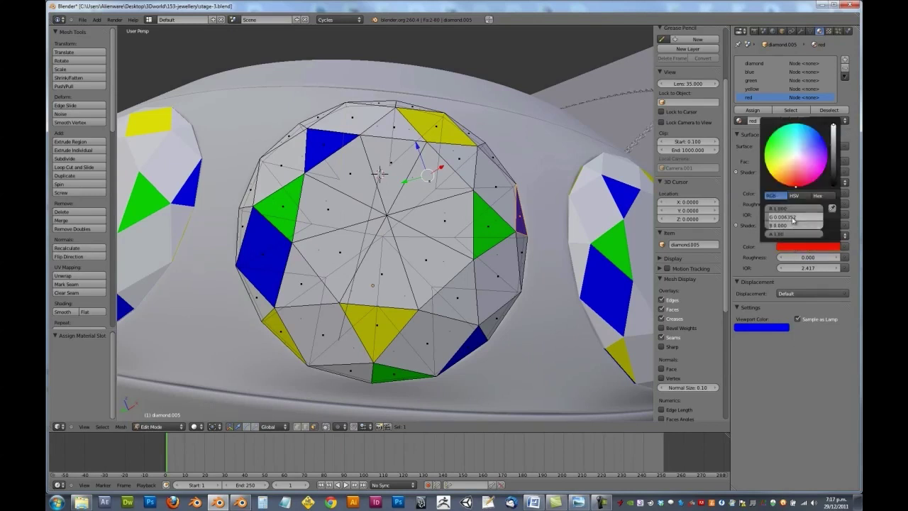
{"action": "left_click_drag", "start_coordinate": [800, 247], "coordinate": [765, 327]}
Step: Leave Edit Mode and return the diamonds to Object Mode, with the rings in view
{"action": "mouse_move", "coordinate": [493, 217]}
{"action": "middle_mouse_down"}
{"action": "mouse_move", "coordinate": [432, 215]}
{"action": "mouse_move", "coordinate": [483, 217]}
{"action": "middle_mouse_up"}
{"action": "scroll", "coordinate": [482, 217], "scroll_direction": "down", "scroll_amount": 4}
{"action": "key", "text": "Tab"}
{"action": "middle_click_drag", "start_coordinate": [398, 234], "coordinate": [422, 223]}
{"action": "scroll", "coordinate": [460, 208], "scroll_direction": "down", "scroll_amount": 5}
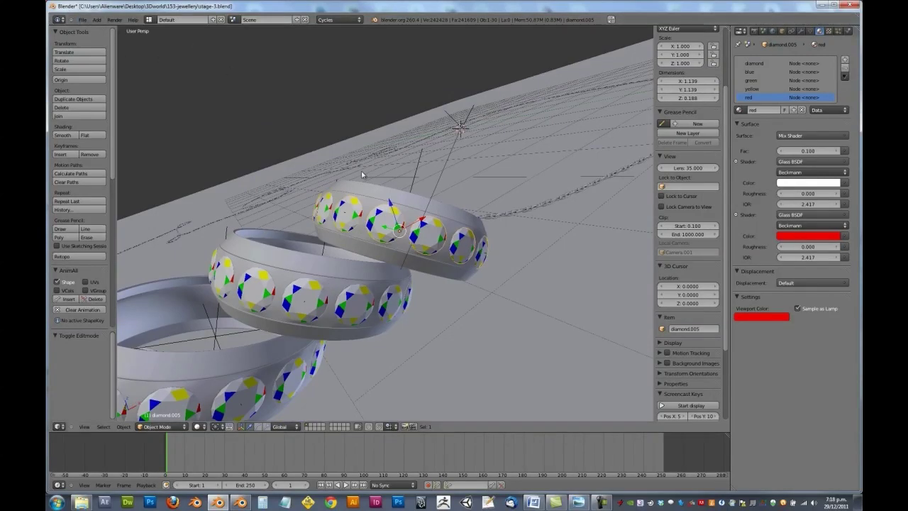
Step: Save the scene as stage-4.blend in the 153-jewellery folder, overwriting the existing file
{"action": "middle_click_drag", "start_coordinate": [360, 180], "coordinate": [354, 194]}
{"action": "scroll", "coordinate": [403, 190], "scroll_direction": "down", "scroll_amount": 2}
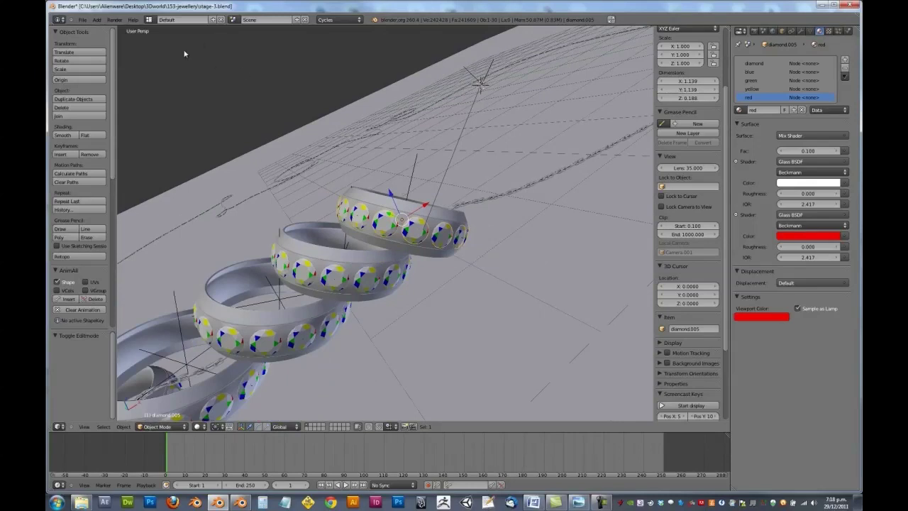
{"action": "left_click", "coordinate": [82, 20]}
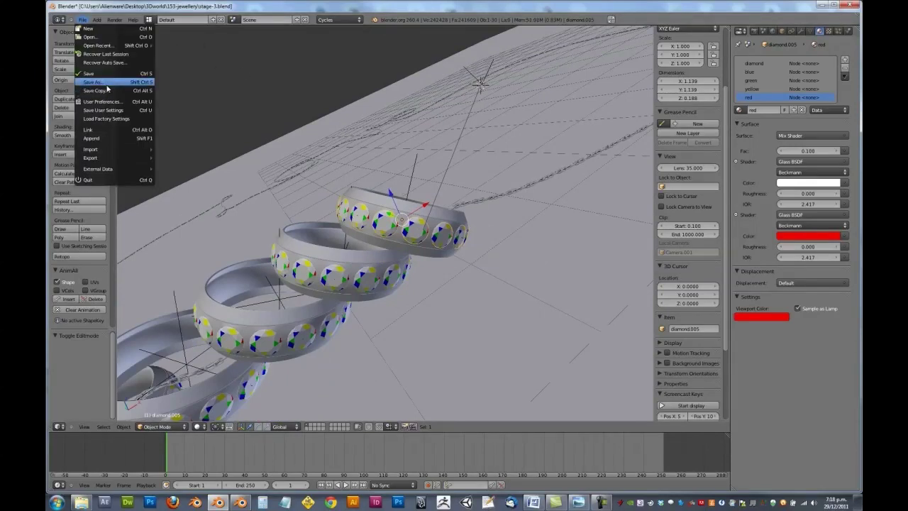
{"action": "left_click", "coordinate": [106, 84]}
{"action": "left_click", "coordinate": [189, 121]}
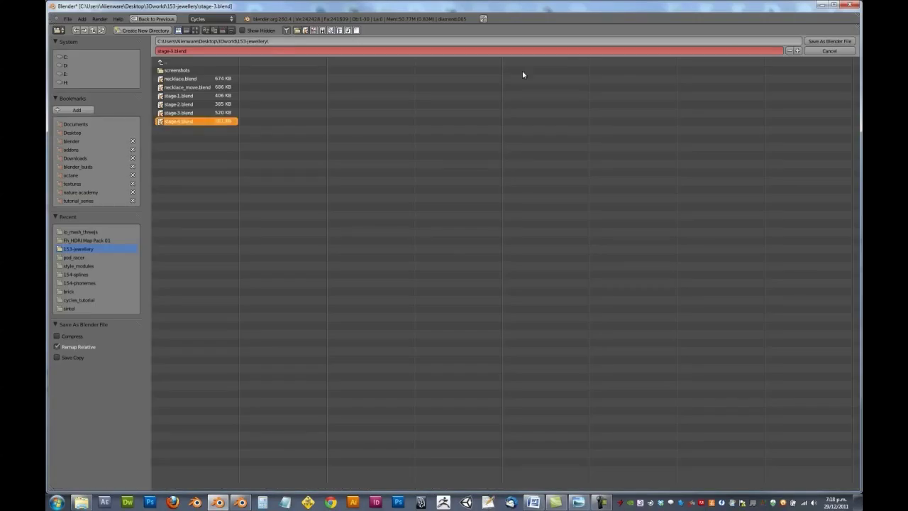
{"action": "left_click", "coordinate": [826, 41]}
Step: Select the band of the farthest ring and give it a new material with a Glossy BSDF surface
{"action": "scroll", "coordinate": [475, 188], "scroll_direction": "down", "scroll_amount": 5}
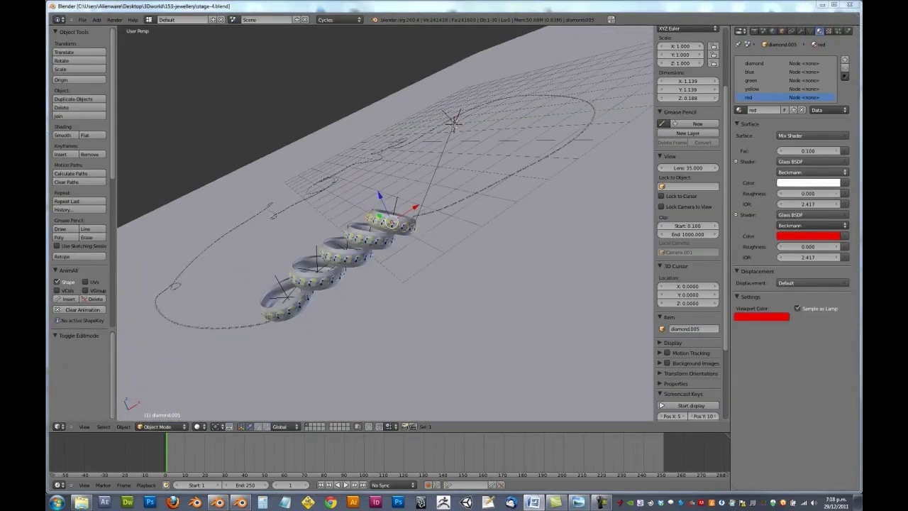
{"action": "scroll", "coordinate": [475, 186], "scroll_direction": "up", "scroll_amount": 8}
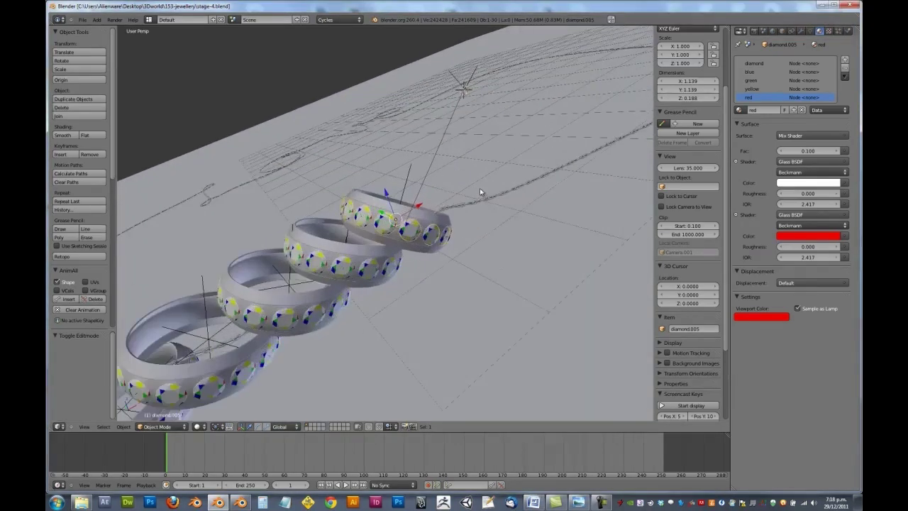
{"action": "right_click", "coordinate": [441, 216]}
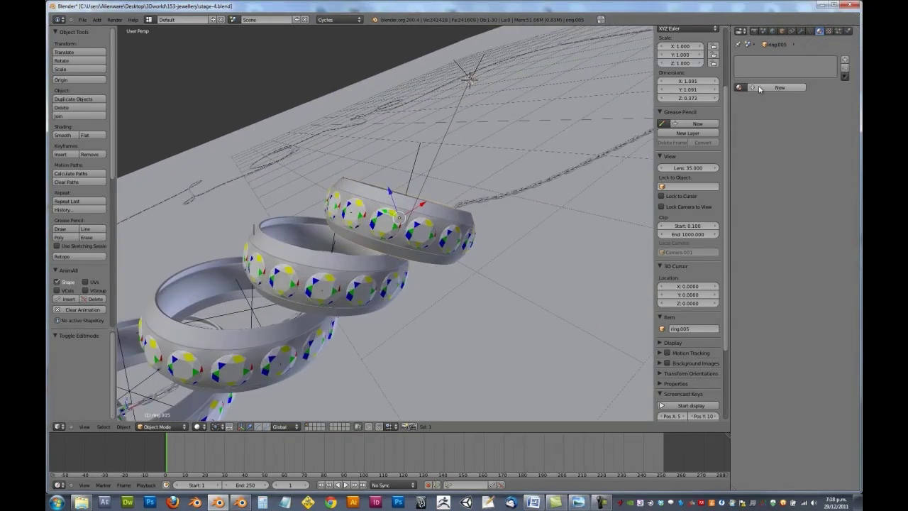
{"action": "left_click", "coordinate": [779, 87]}
{"action": "left_click", "coordinate": [801, 116]}
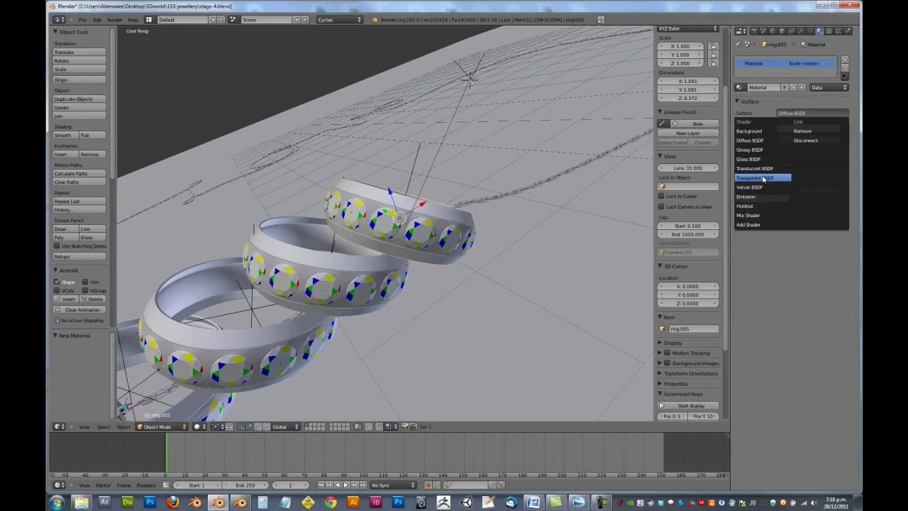
{"action": "left_click", "coordinate": [758, 151]}
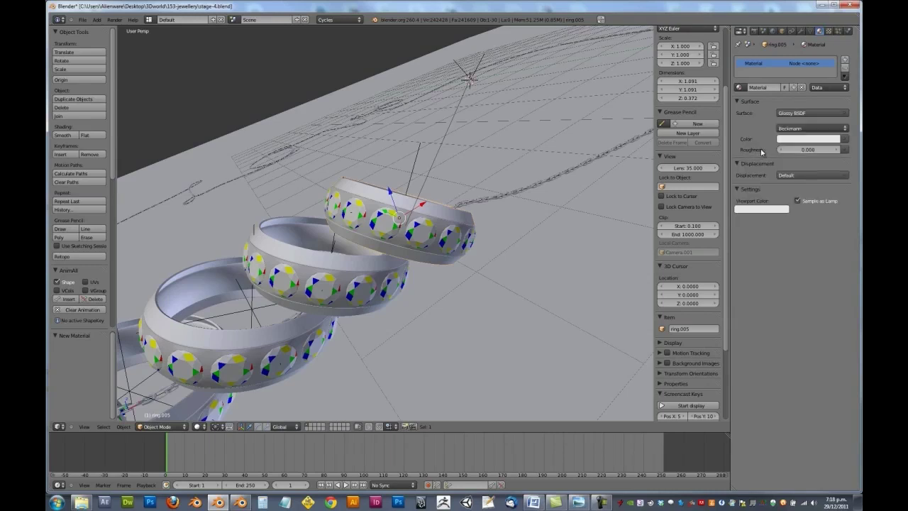
Step: Set the band's glossy color to a gold tone with R 0.65, G 0.45 and B 0
{"action": "left_click", "coordinate": [799, 142]}
{"action": "left_click_drag", "start_coordinate": [783, 199], "coordinate": [756, 198]}
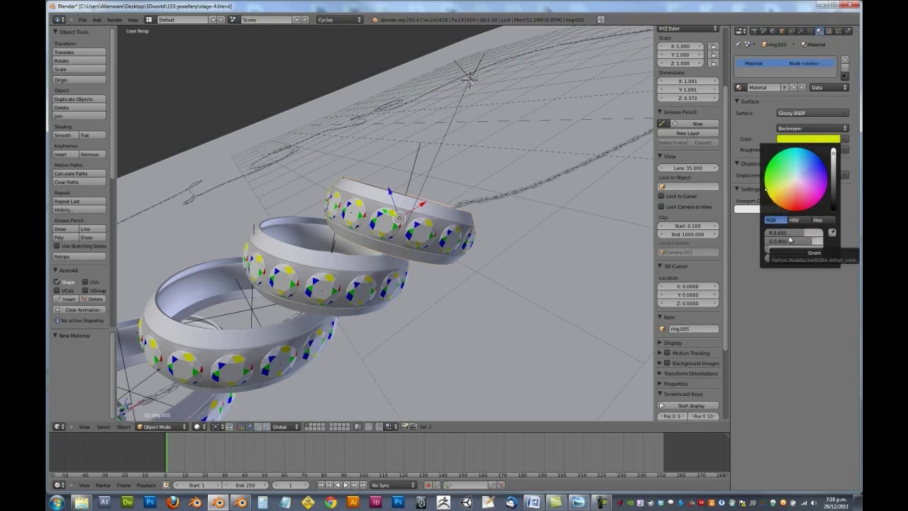
{"action": "left_click", "coordinate": [790, 232]}
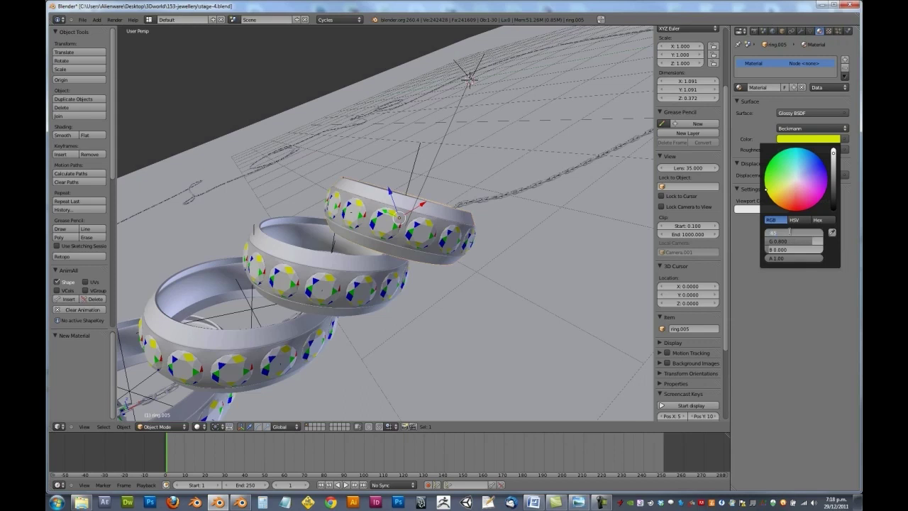
{"action": "left_click", "coordinate": [789, 241]}
{"action": "left_click", "coordinate": [789, 241]}
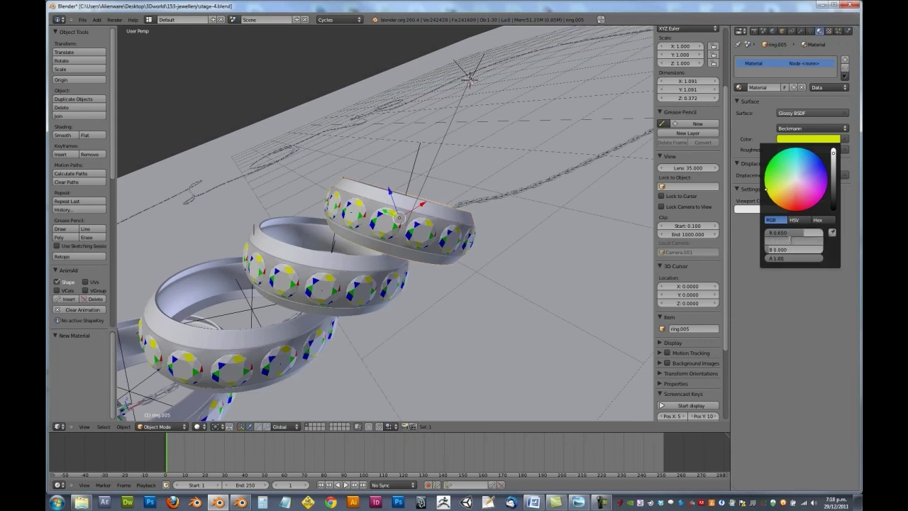
{"action": "key", "text": "Return"}
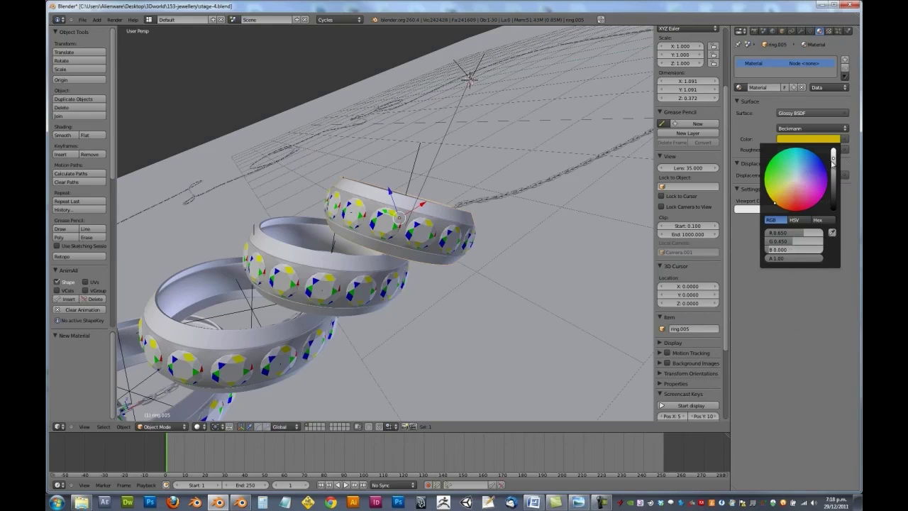
{"action": "mouse_move", "coordinate": [832, 158]}
{"action": "left_mouse_down"}
{"action": "mouse_move", "coordinate": [834, 149]}
{"action": "mouse_move", "coordinate": [833, 158]}
{"action": "left_mouse_up"}
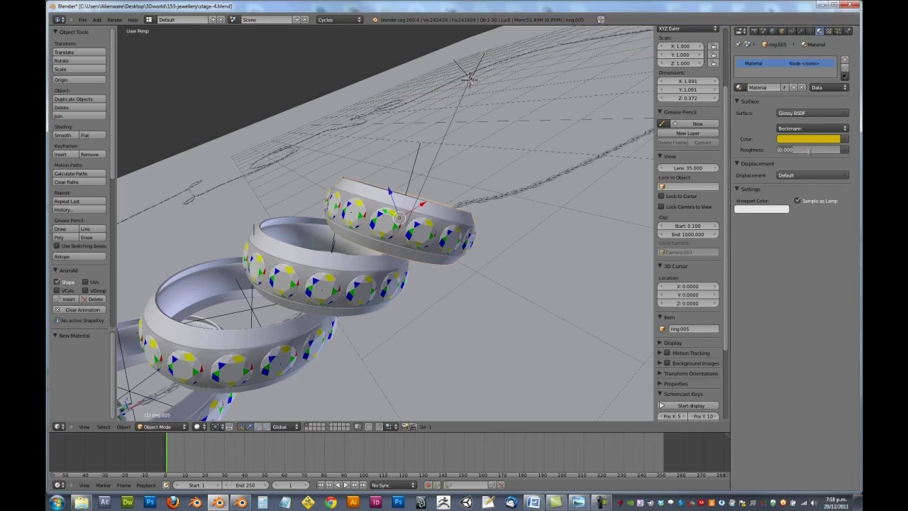
Step: Set the band material's roughness to 0.01 and name the material gold
{"action": "left_click", "coordinate": [808, 150]}
{"action": "type", "text": "0.01"}
{"action": "key", "text": "Return"}
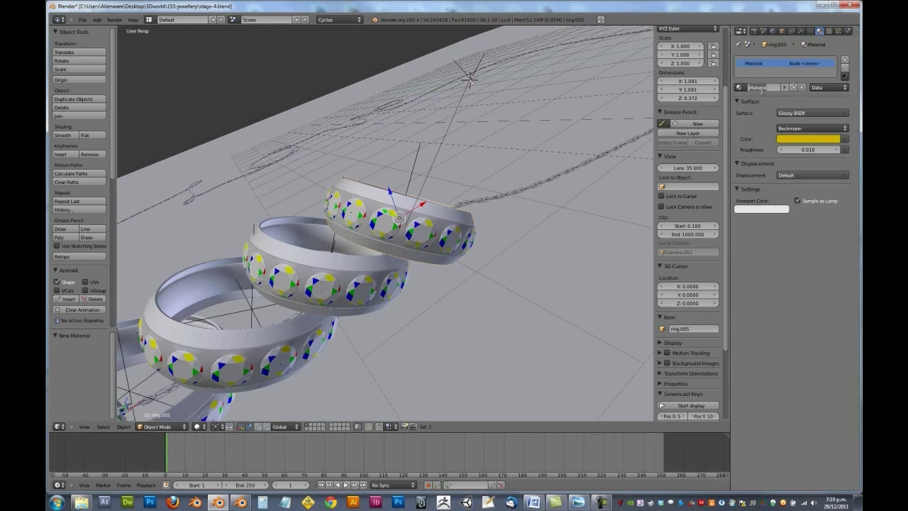
{"action": "key", "text": "Return"}
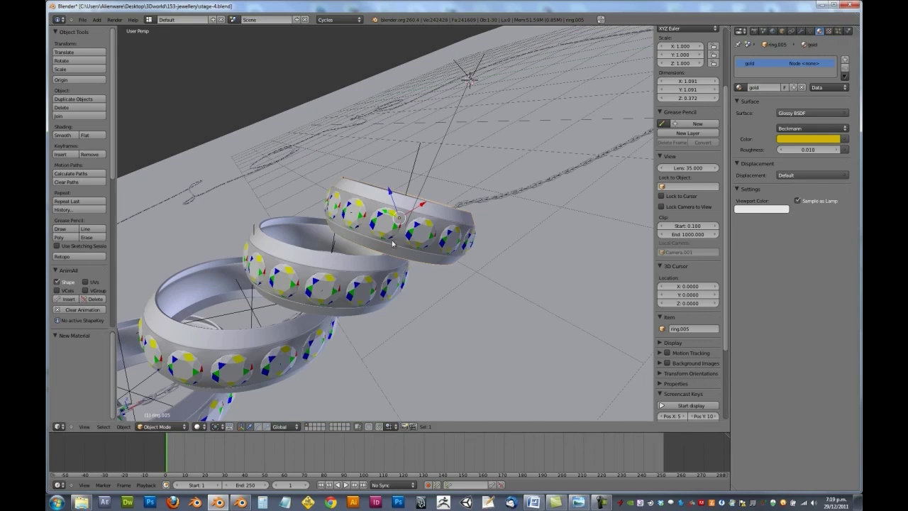
Step: Give the same ring's diamond holder a new Glossy BSDF material named silver
{"action": "right_click", "coordinate": [401, 245]}
{"action": "left_click", "coordinate": [799, 115]}
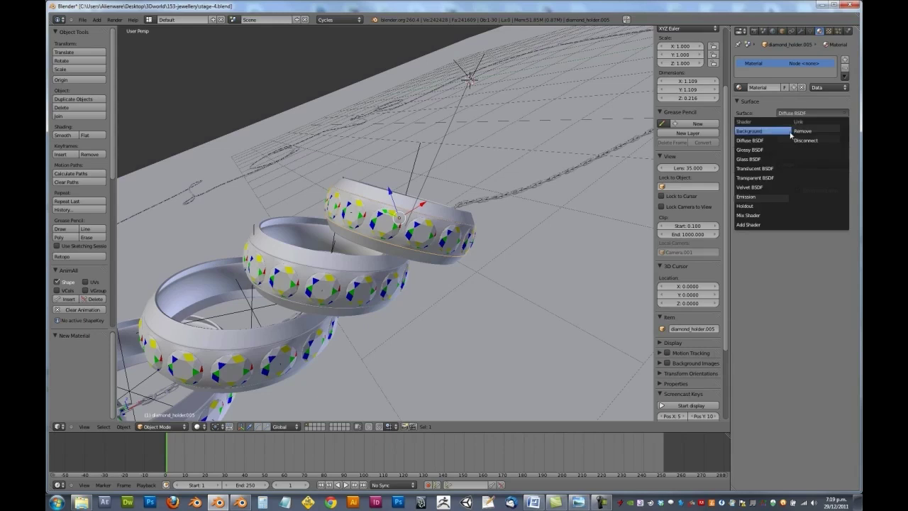
{"action": "left_click", "coordinate": [761, 150]}
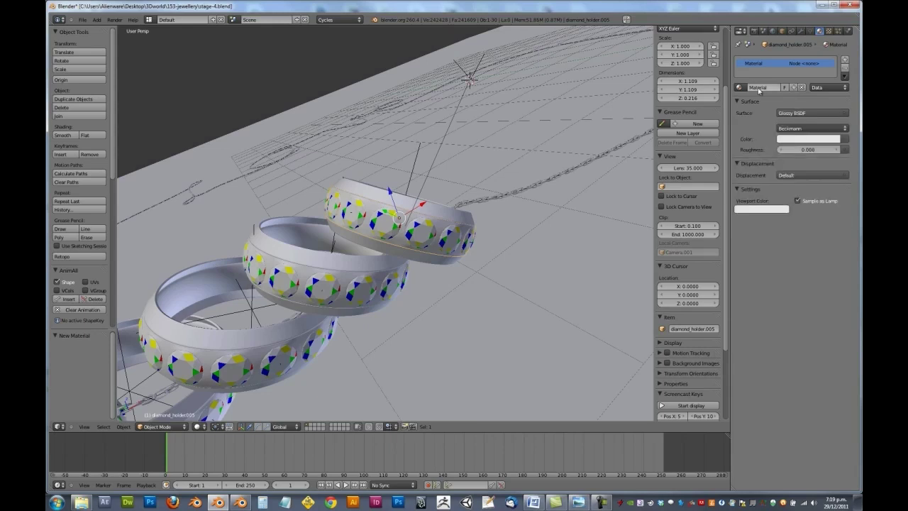
{"action": "type", "text": "si"}
{"action": "type", "text": "silver"}
{"action": "key", "text": "Return"}
Step: Raise the silver material's color to full white and set its roughness to 0.01
{"action": "left_click", "coordinate": [845, 140]}
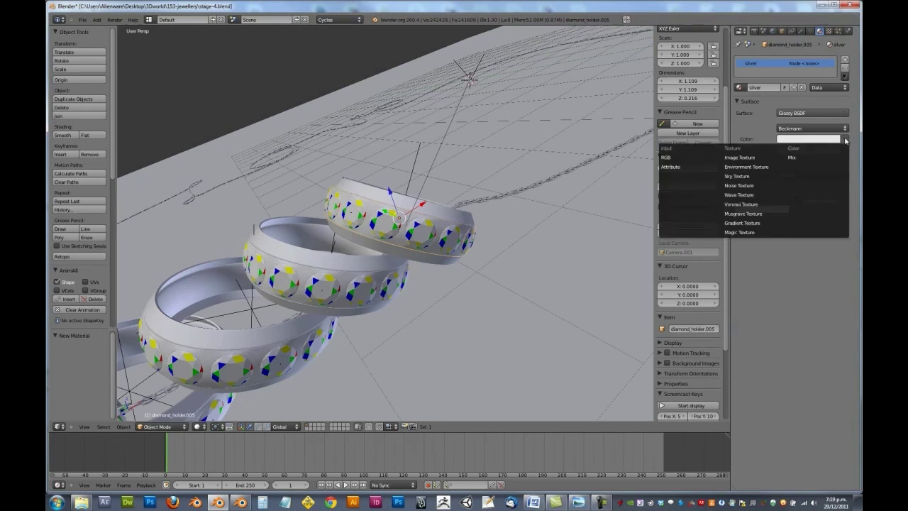
{"action": "left_click", "coordinate": [795, 140]}
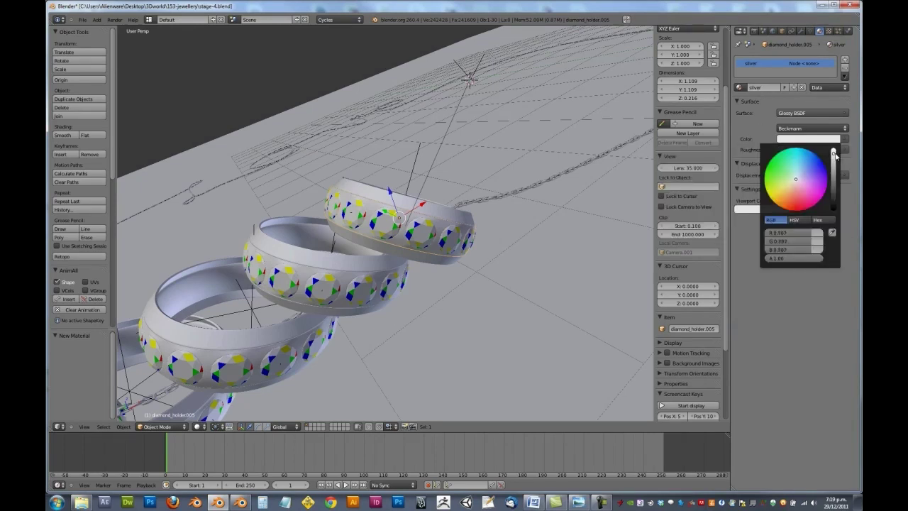
{"action": "left_click_drag", "start_coordinate": [833, 154], "coordinate": [837, 142]}
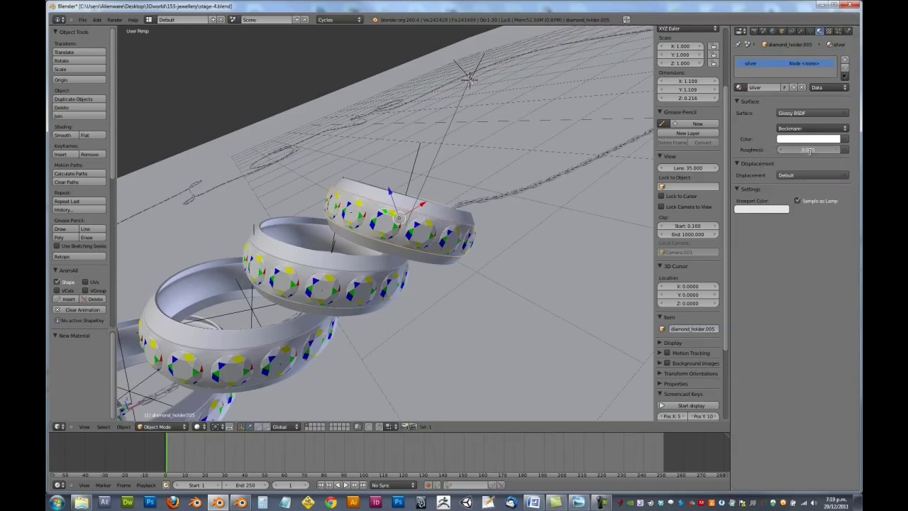
{"action": "type", "text": "0.01"}
{"action": "key", "text": "Return"}
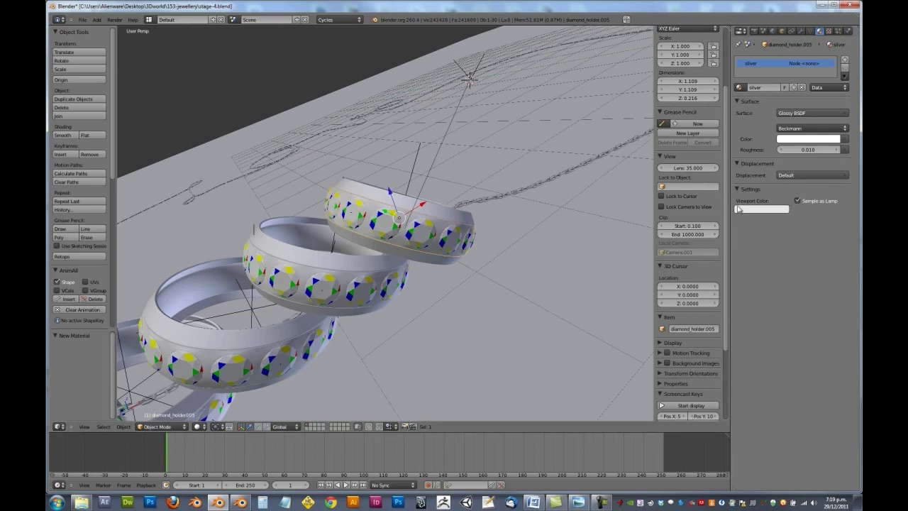
Step: Select the necklace chain and assign the existing gold material to it
{"action": "scroll", "coordinate": [422, 188], "scroll_direction": "down", "scroll_amount": 6}
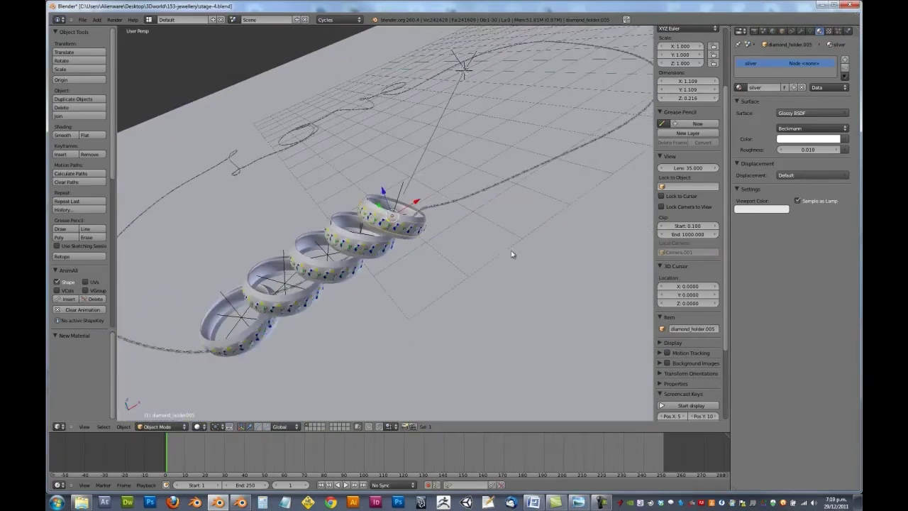
{"action": "right_click", "coordinate": [511, 252]}
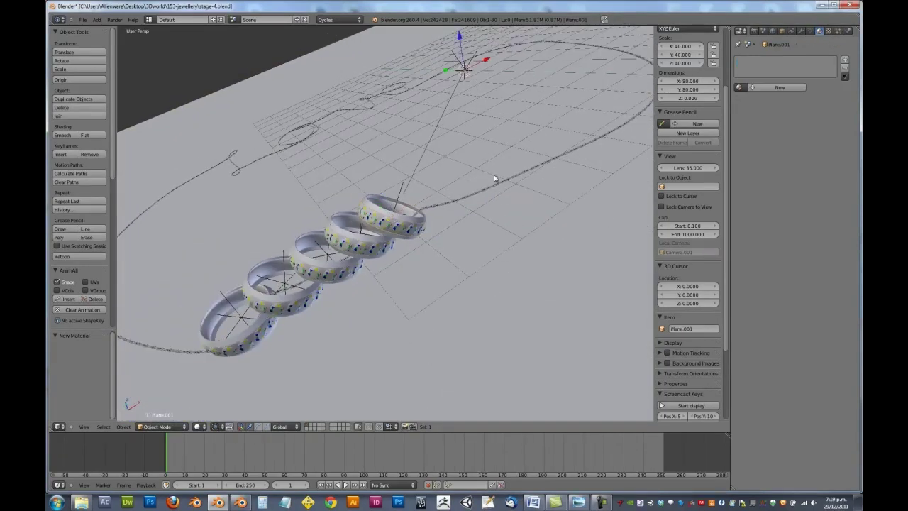
{"action": "mouse_move", "coordinate": [460, 173]}
{"action": "middle_mouse_down"}
{"action": "mouse_move", "coordinate": [403, 221]}
{"action": "mouse_move", "coordinate": [413, 232]}
{"action": "middle_mouse_up"}
{"action": "scroll", "coordinate": [417, 226], "scroll_direction": "up", "scroll_amount": 4}
{"action": "key", "text": "z"}
{"action": "key", "text": "z"}
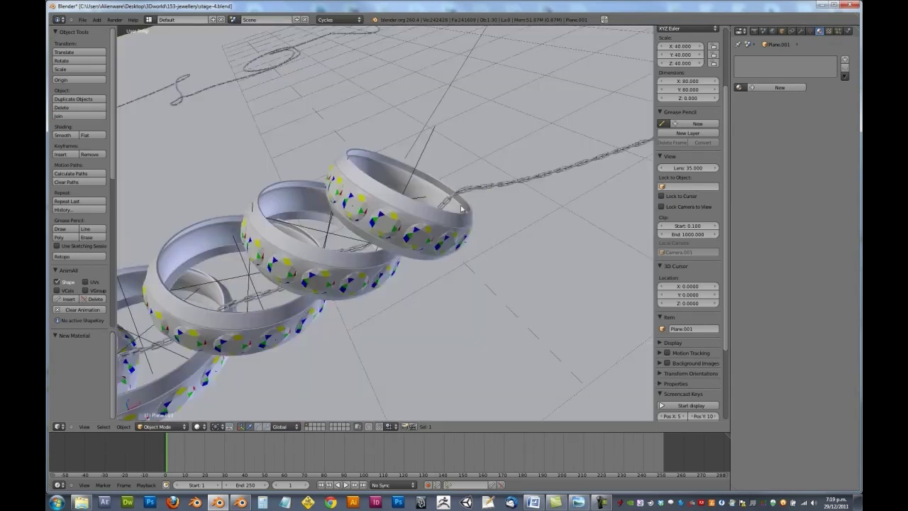
{"action": "right_click", "coordinate": [475, 198]}
{"action": "scroll", "coordinate": [476, 209], "scroll_direction": "down", "scroll_amount": 6}
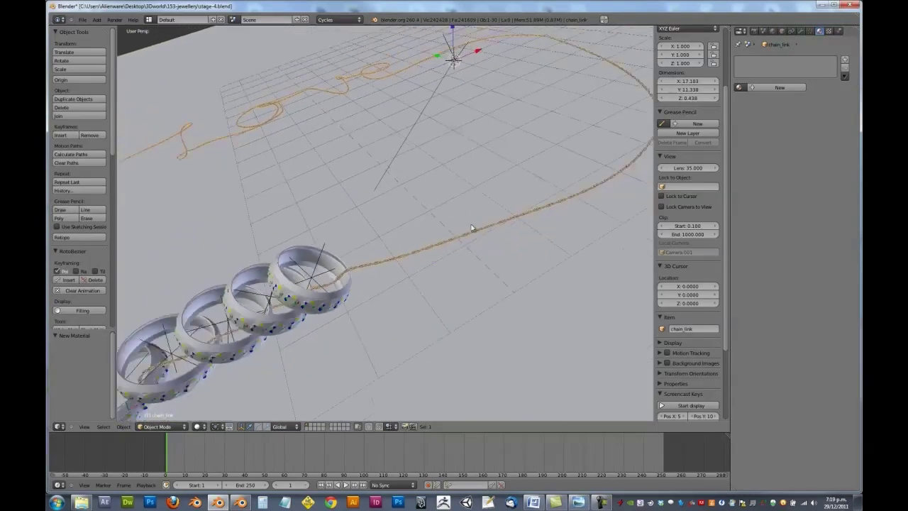
{"action": "middle_click_drag", "start_coordinate": [476, 225], "coordinate": [497, 251]}
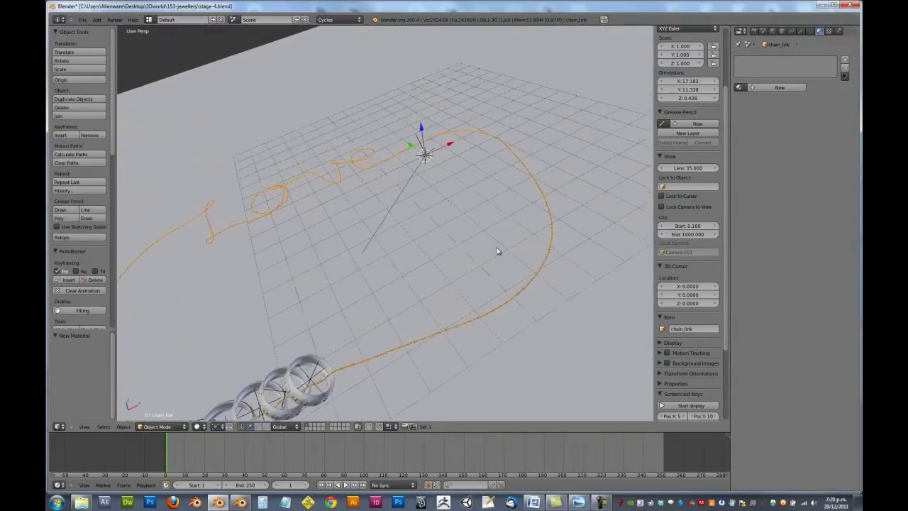
{"action": "left_click", "coordinate": [740, 88]}
{"action": "left_click", "coordinate": [763, 118]}
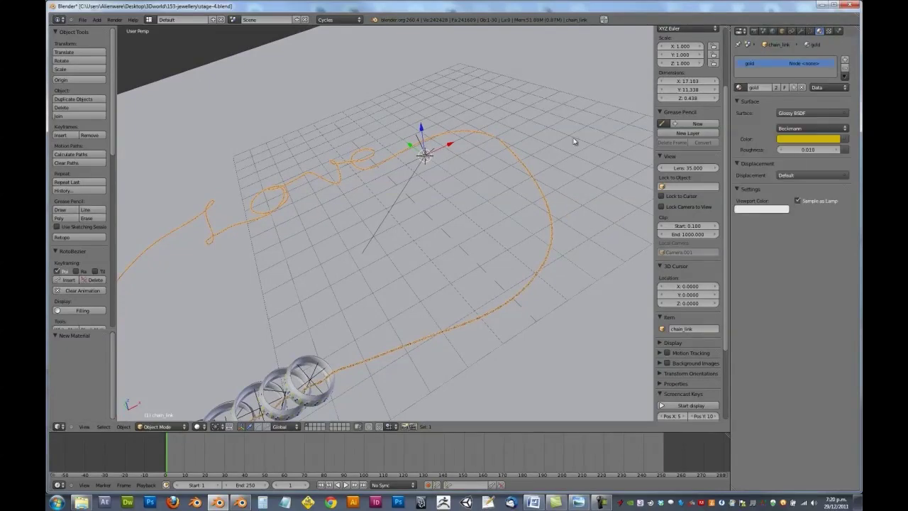
Step: Select the separate connecting links along with the chain as active object, and link the chain's gold material to them
{"action": "middle_click_drag", "start_coordinate": [564, 135], "coordinate": [525, 196]}
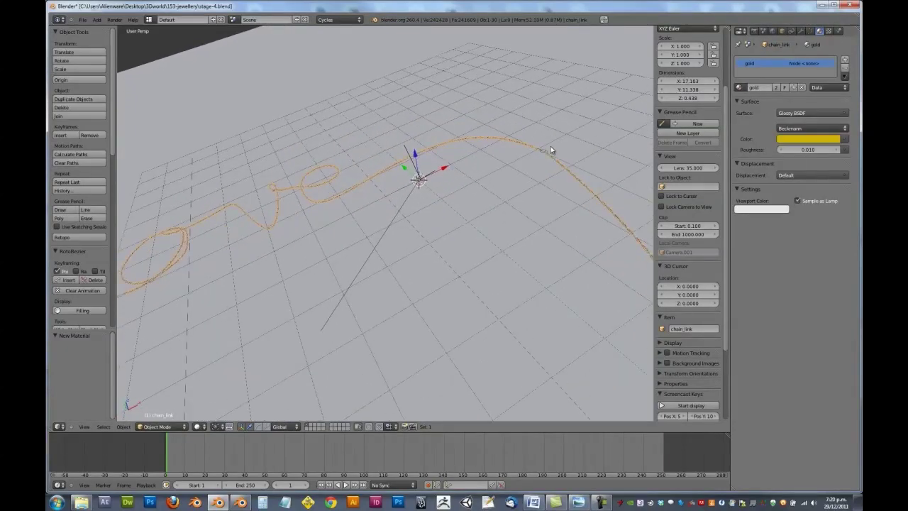
{"action": "right_click", "coordinate": [550, 147]}
{"action": "right_click", "coordinate": [545, 151]}
{"action": "key", "text": "KP_Decimal"}
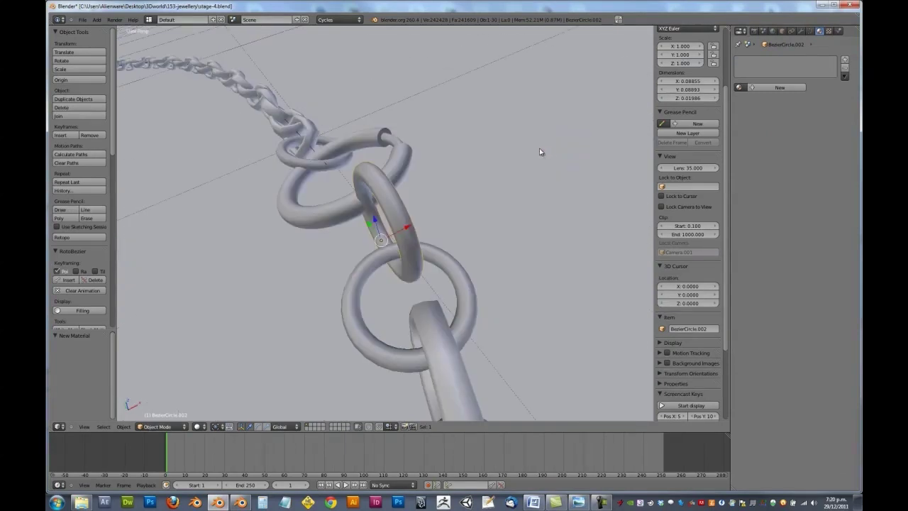
{"action": "scroll", "coordinate": [397, 246], "scroll_direction": "down", "scroll_amount": 5}
{"action": "right_click", "coordinate": [395, 200]}
{"action": "right_click", "coordinate": [395, 200]}
{"action": "right_click", "coordinate": [391, 250], "text": "shift"}
{"action": "right_click", "coordinate": [405, 273], "text": "shift"}
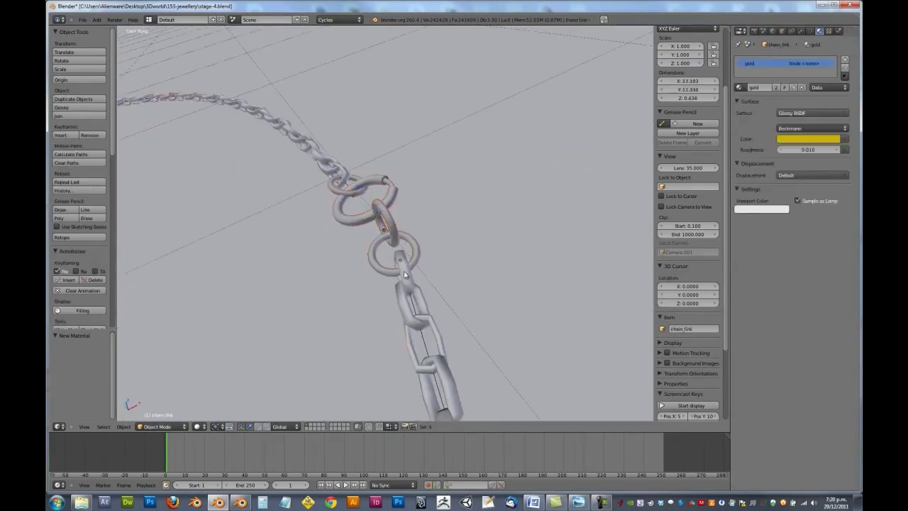
{"action": "key", "text": "ctrl+l"}
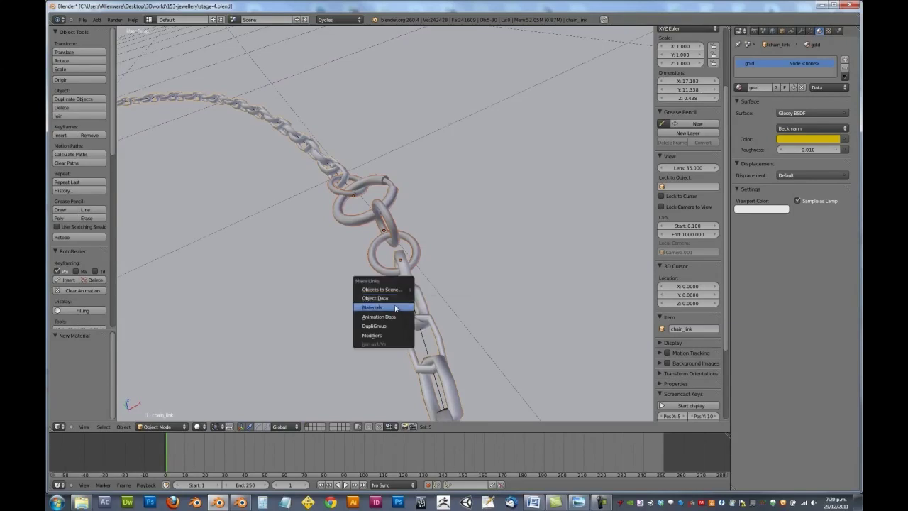
{"action": "left_click", "coordinate": [395, 306]}
Step: Clear the selection and check the material on the individual connecting links and on another ring's diamond holder
{"action": "key", "text": "a"}
{"action": "right_click", "coordinate": [389, 226]}
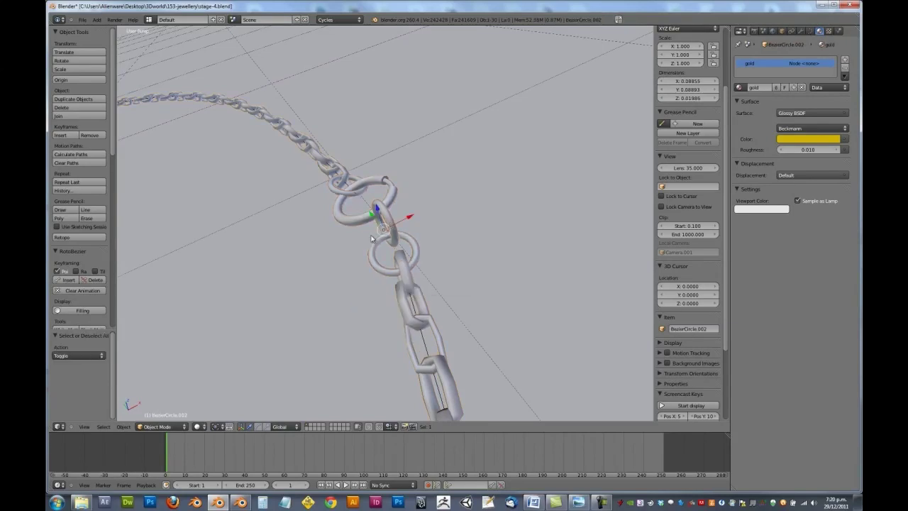
{"action": "right_click", "coordinate": [352, 197]}
{"action": "right_click", "coordinate": [378, 250]}
{"action": "key", "text": "KP_Divide"}
{"action": "key", "text": "KP_Divide"}
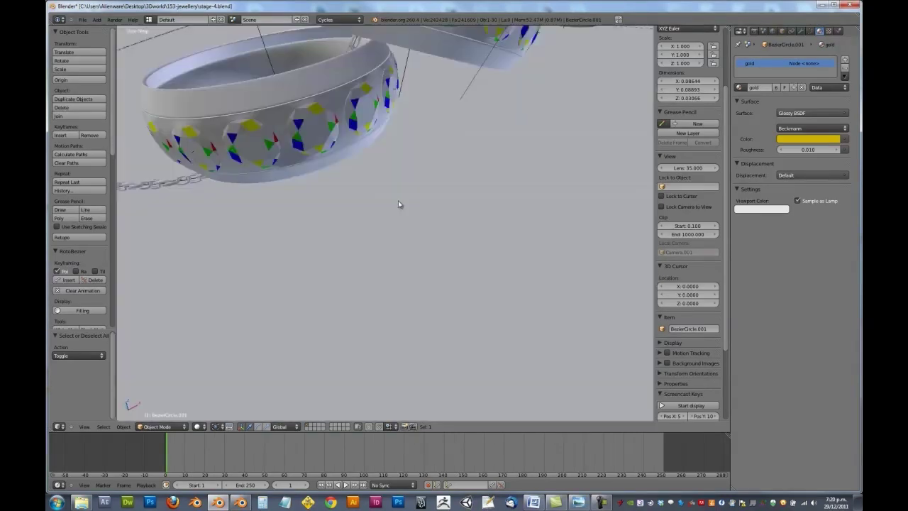
{"action": "right_click", "coordinate": [364, 171]}
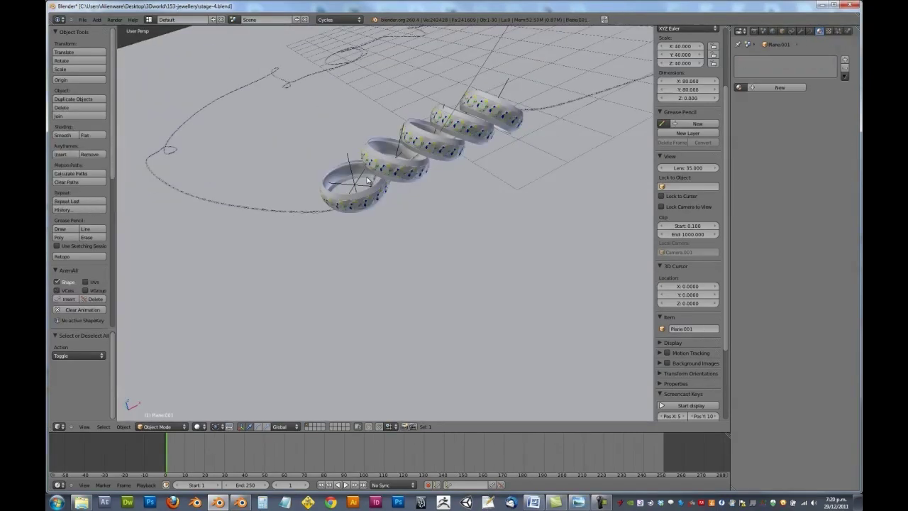
{"action": "key", "text": "KP_Decimal"}
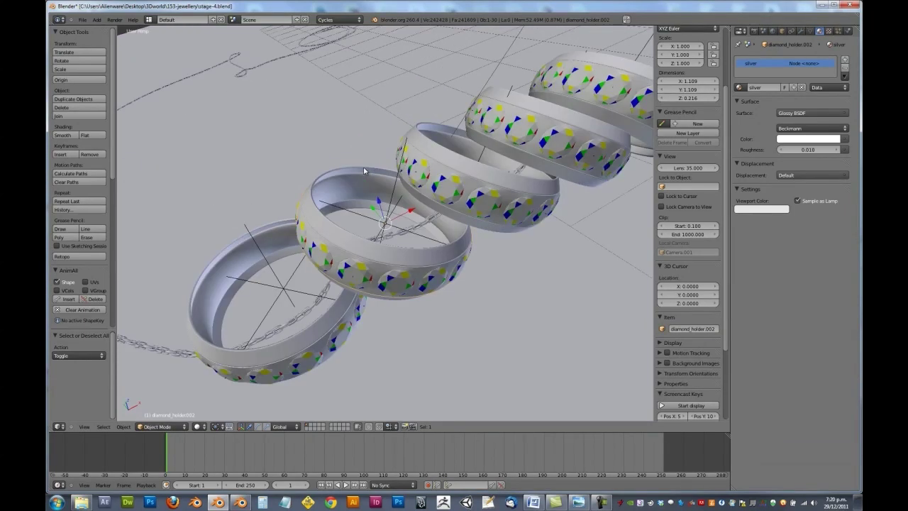
Step: Select the floor plane beneath the jewellery and give it a new material named floor
{"action": "scroll", "coordinate": [364, 171], "scroll_direction": "down", "scroll_amount": 3}
{"action": "middle_click_drag", "start_coordinate": [461, 220], "coordinate": [493, 260]}
{"action": "right_click", "coordinate": [494, 260]}
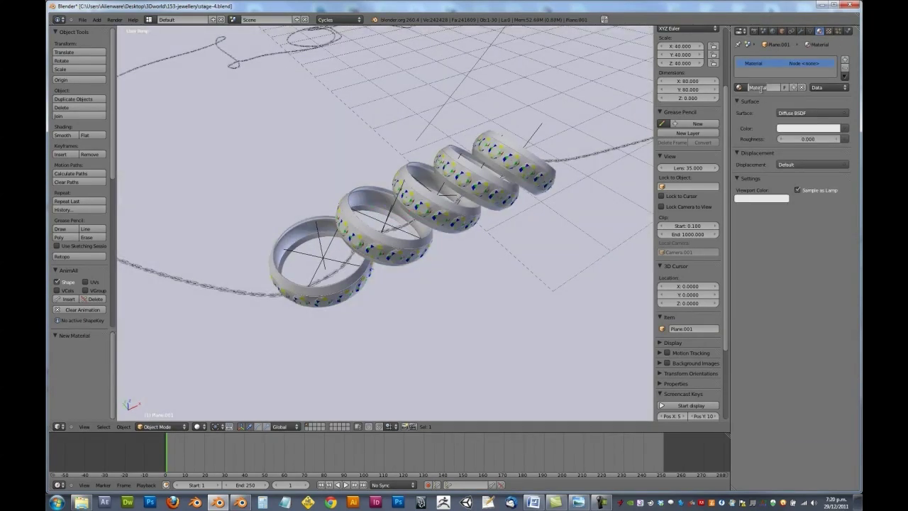
{"action": "key", "text": "BackSpace"}
{"action": "type", "text": "floor"}
{"action": "key", "text": "Return"}
Step: Change the floor material's surface shader to Velvet BSDF and raise its color to full white
{"action": "left_click", "coordinate": [786, 115]}
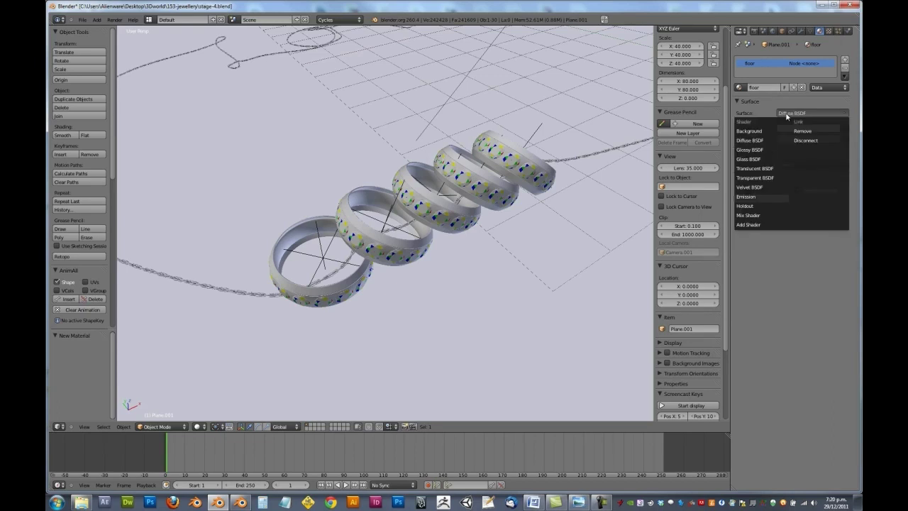
{"action": "left_click", "coordinate": [755, 186]}
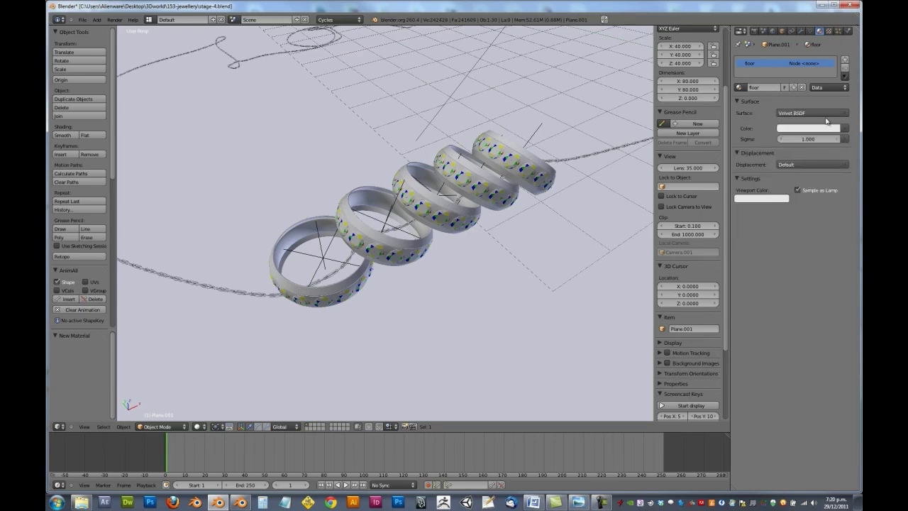
{"action": "left_click", "coordinate": [825, 128]}
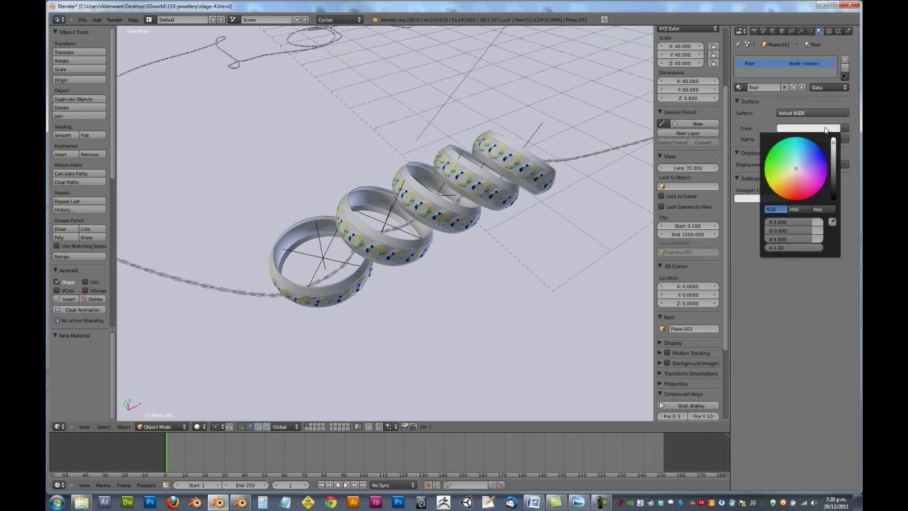
{"action": "left_click_drag", "start_coordinate": [835, 144], "coordinate": [838, 133]}
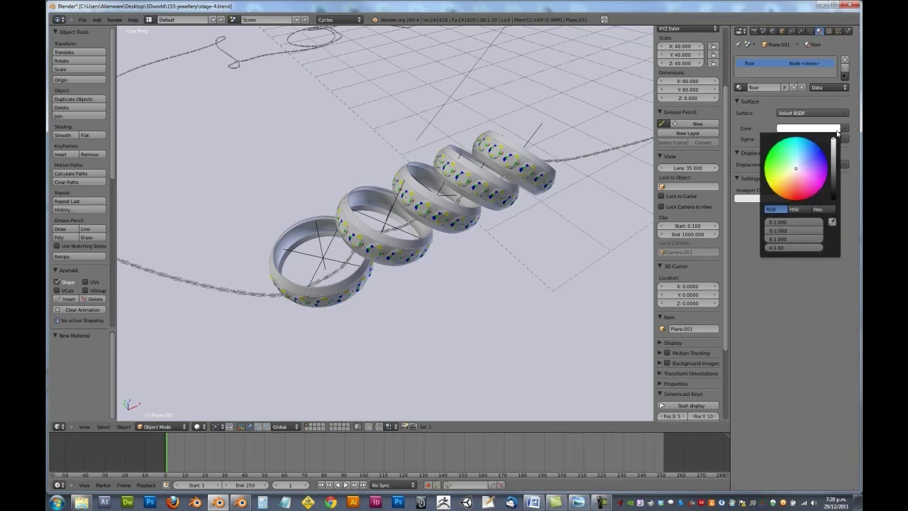
{"action": "left_click", "coordinate": [803, 304]}
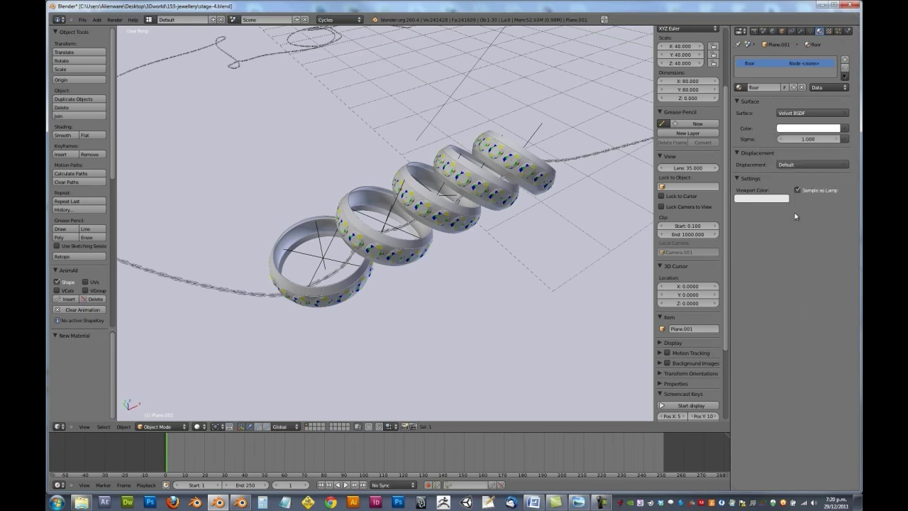
Step: Set the floor material's sigma to 0.7 and copy its white surface color to the viewport color
{"action": "left_click", "coordinate": [806, 138]}
{"action": "type", "text": "0.8"}
{"action": "key", "text": "Return"}
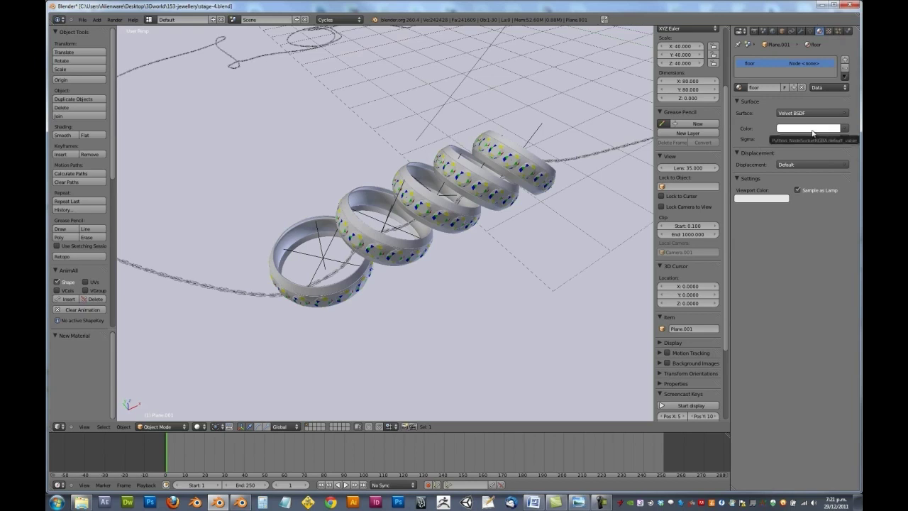
{"action": "key", "text": "ctrl+v"}
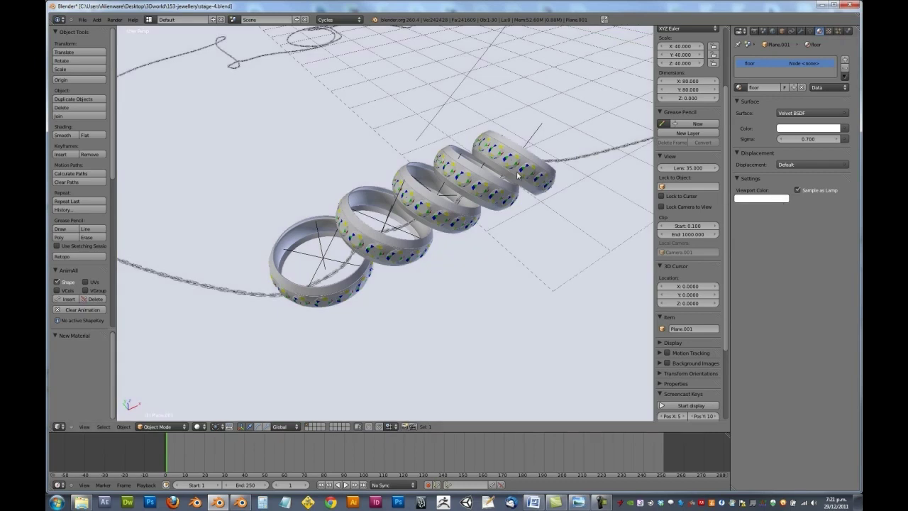
{"action": "scroll", "coordinate": [517, 175], "scroll_direction": "down", "scroll_amount": 2}
{"action": "scroll", "coordinate": [470, 205], "scroll_direction": "down", "scroll_amount": 4}
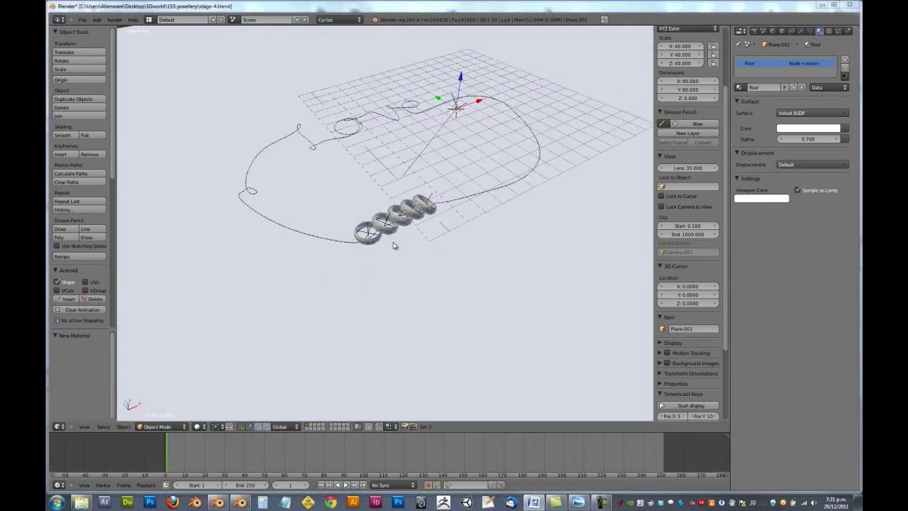
{"action": "middle_click_drag", "start_coordinate": [362, 242], "coordinate": [387, 239]}
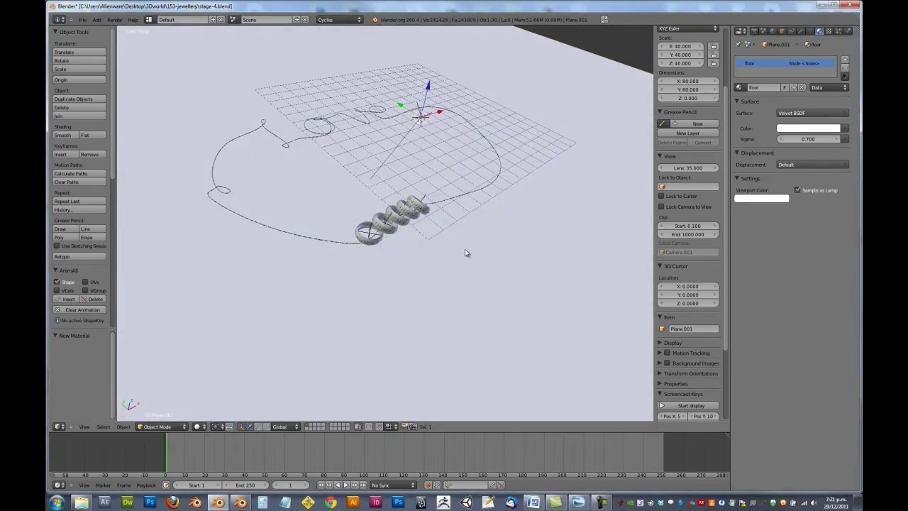